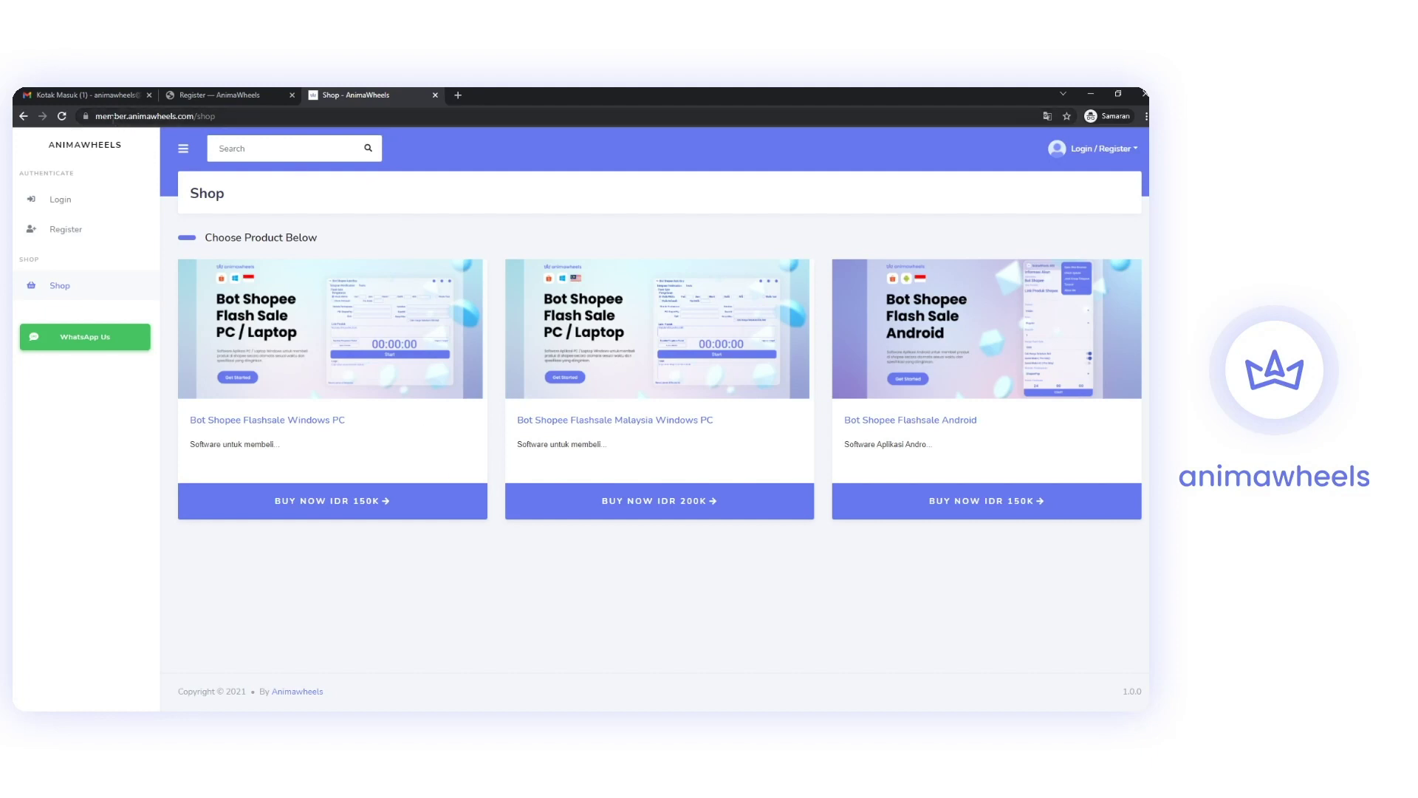
# Check the shop page address, go to the Register tab and review the pre-filled Full Name field.
pyautogui.click(192, 116)
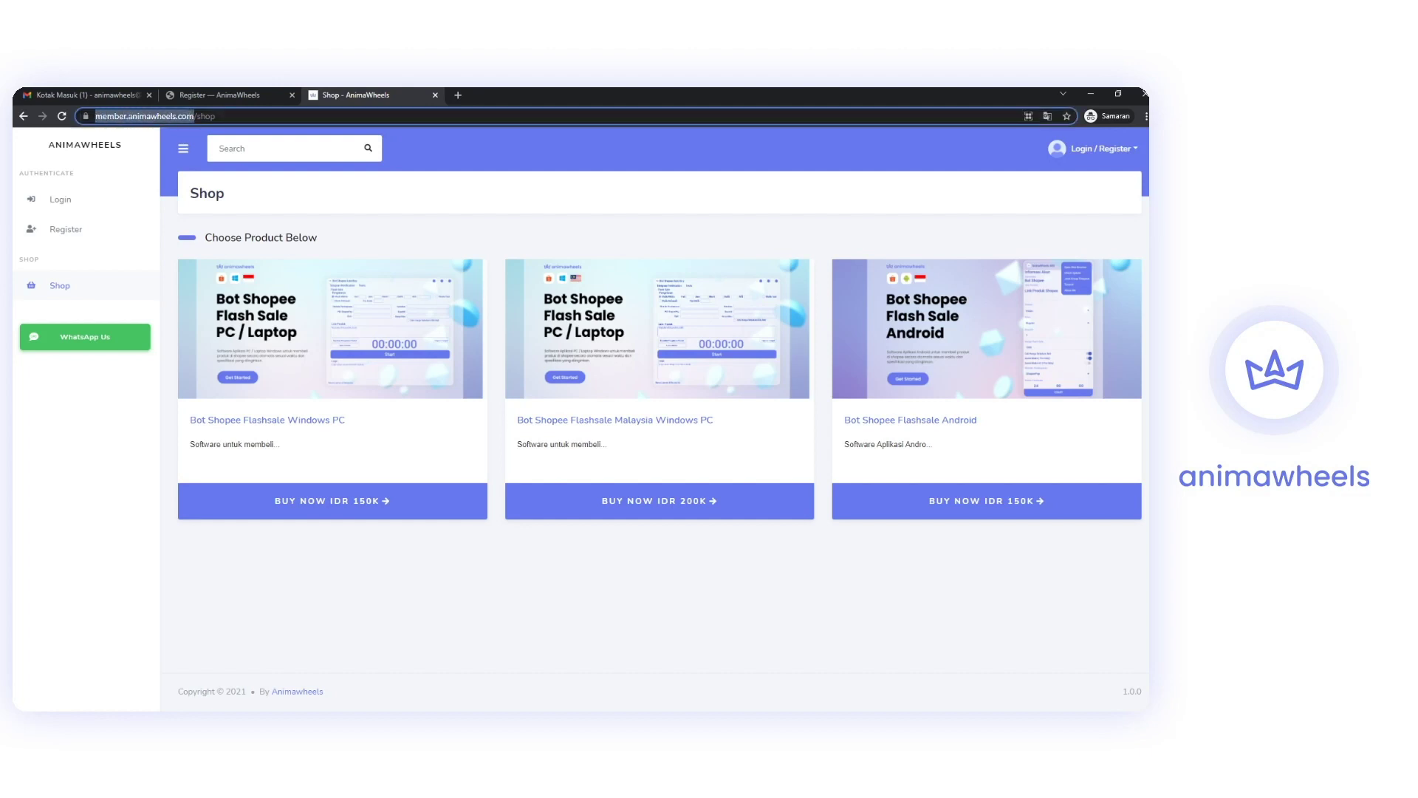
pyautogui.click(250, 116)
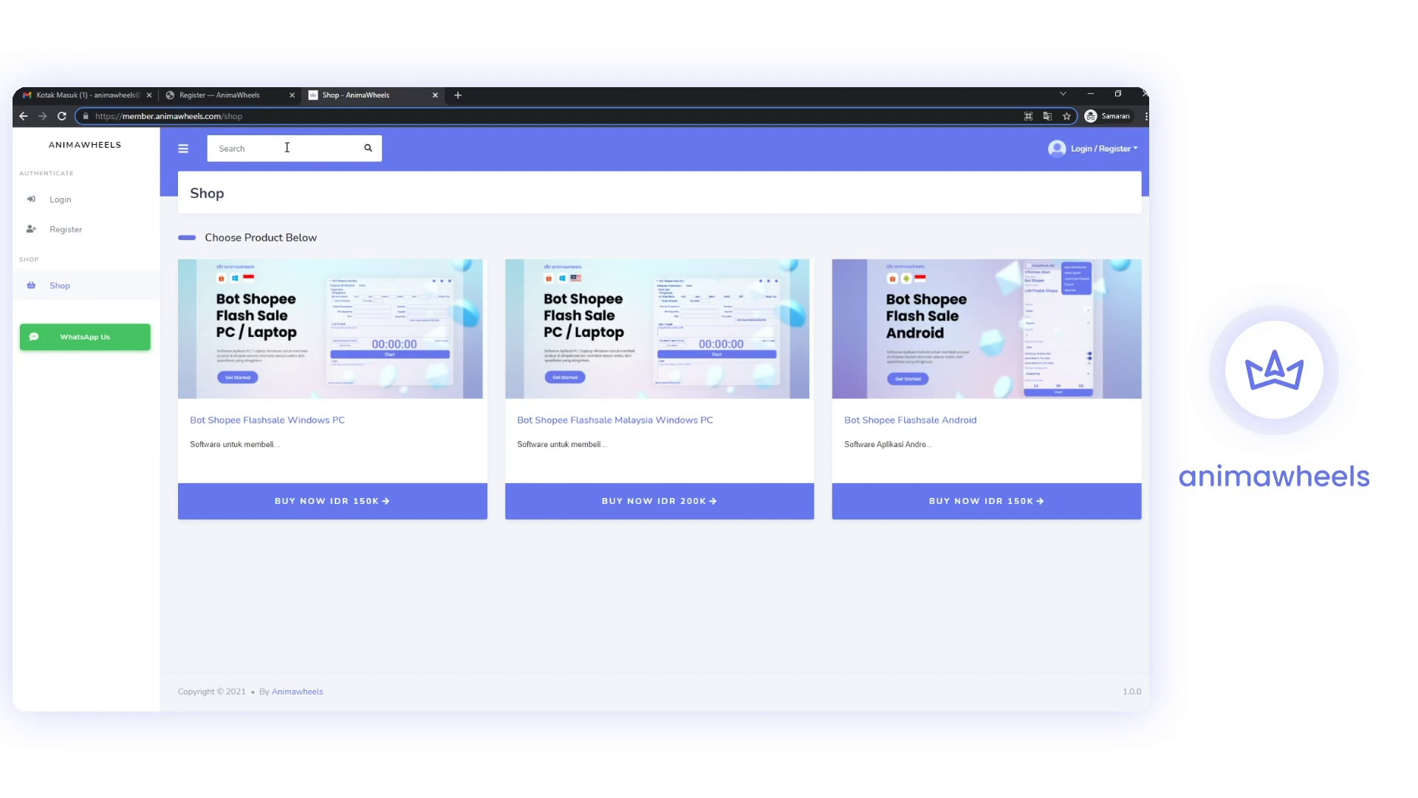
pyautogui.click(1106, 151)
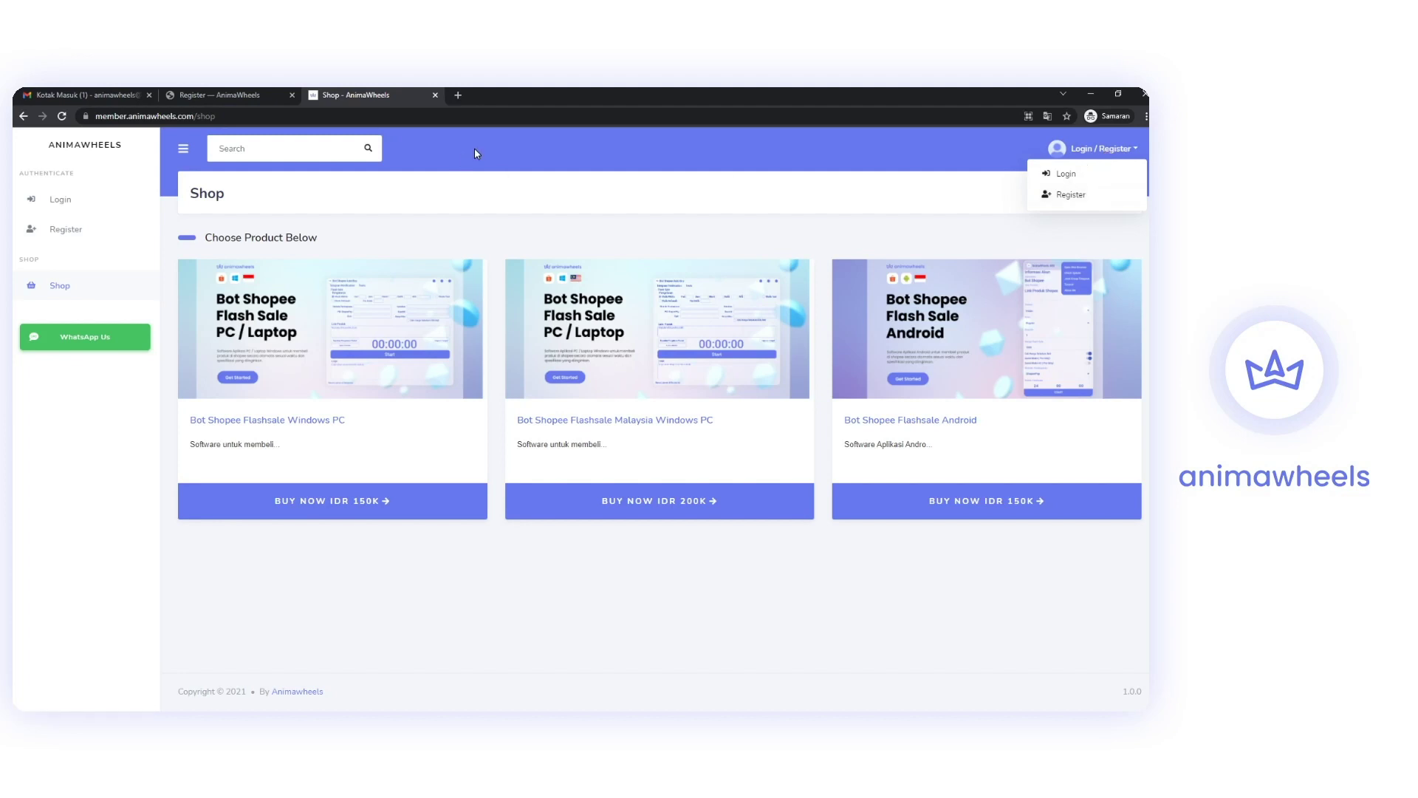
pyautogui.click(216, 128)
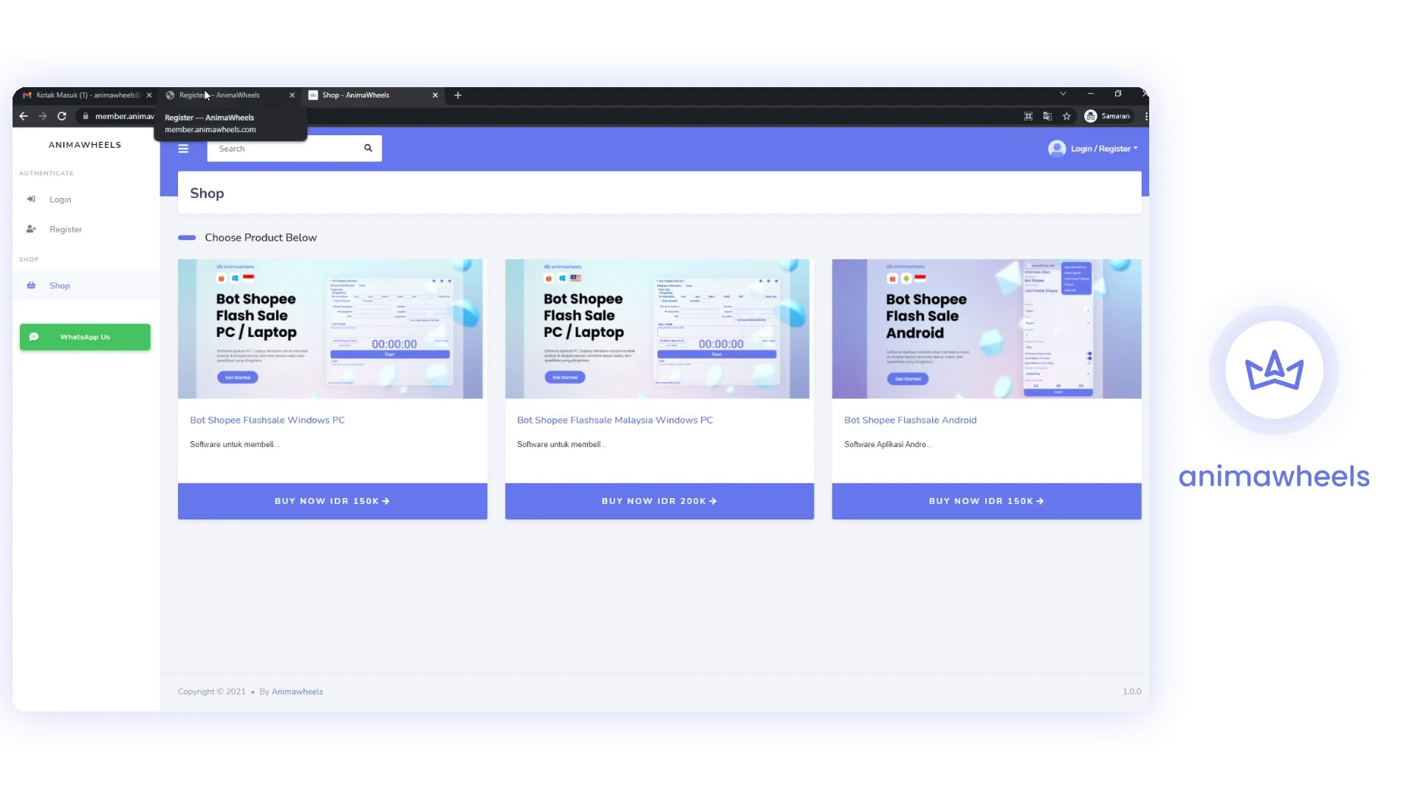
pyautogui.click(205, 90)
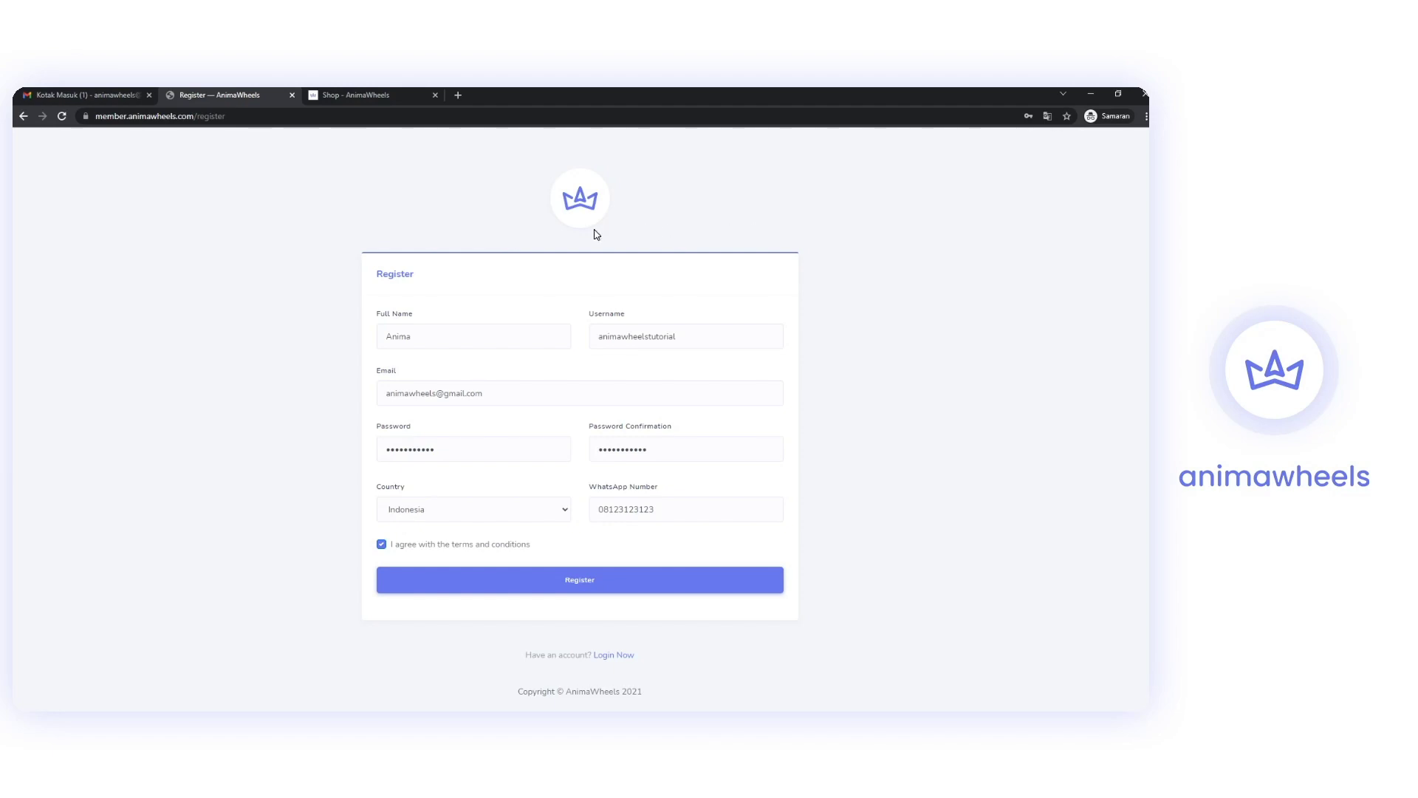
pyautogui.click(451, 337)
# Submit the registration, try Licenses, go back via Shop, and move to the Gmail inbox.
pyautogui.click(583, 582)
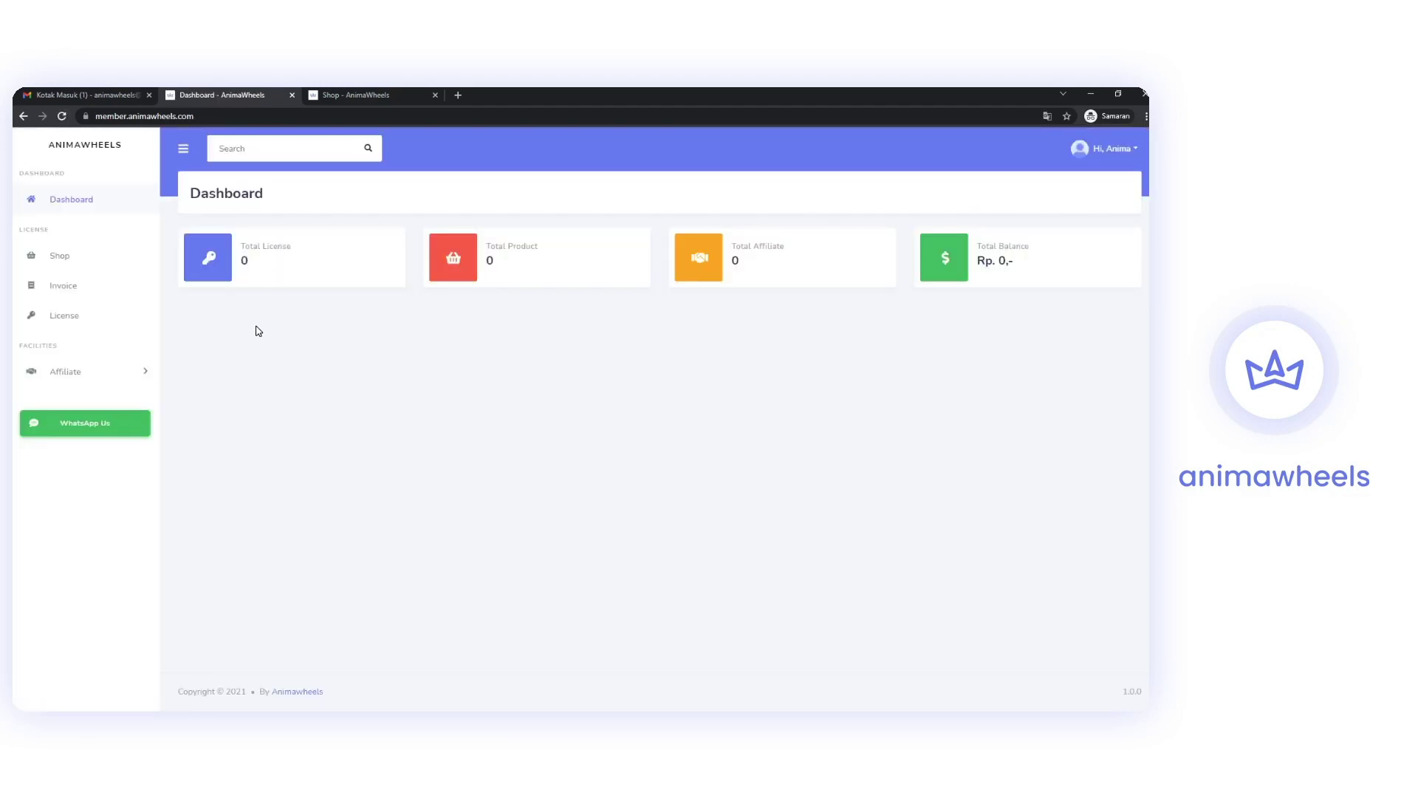
pyautogui.click(77, 311)
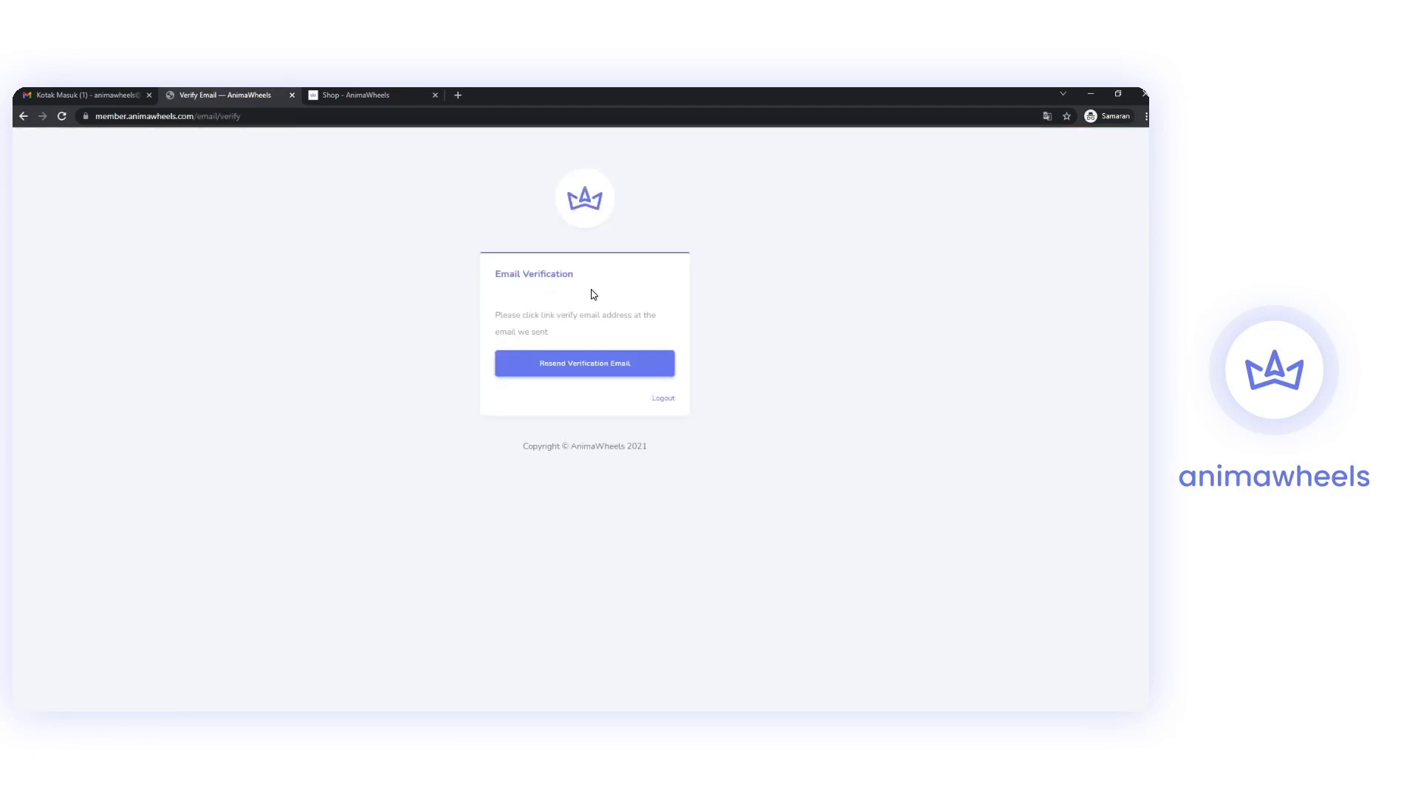
pyautogui.click(23, 116)
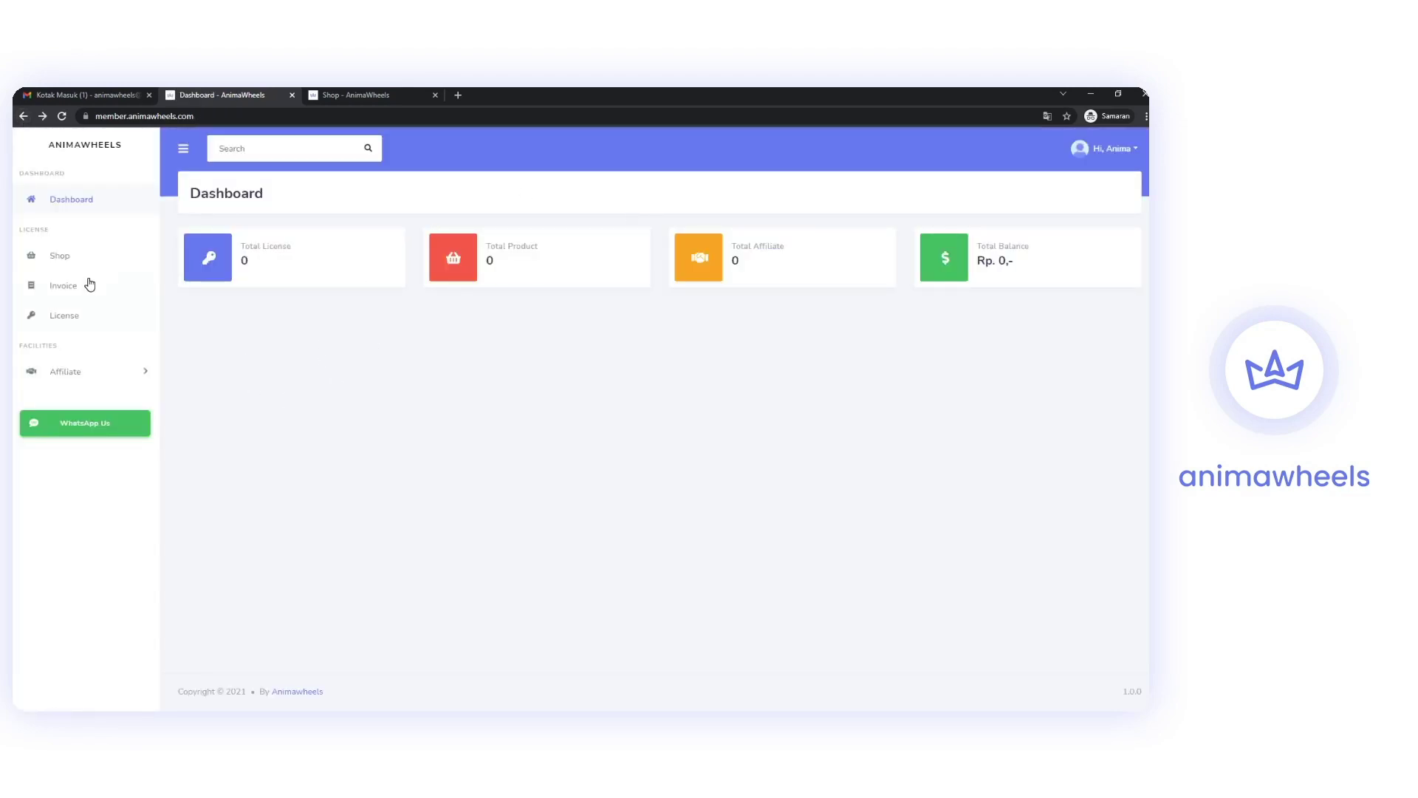
pyautogui.click(70, 263)
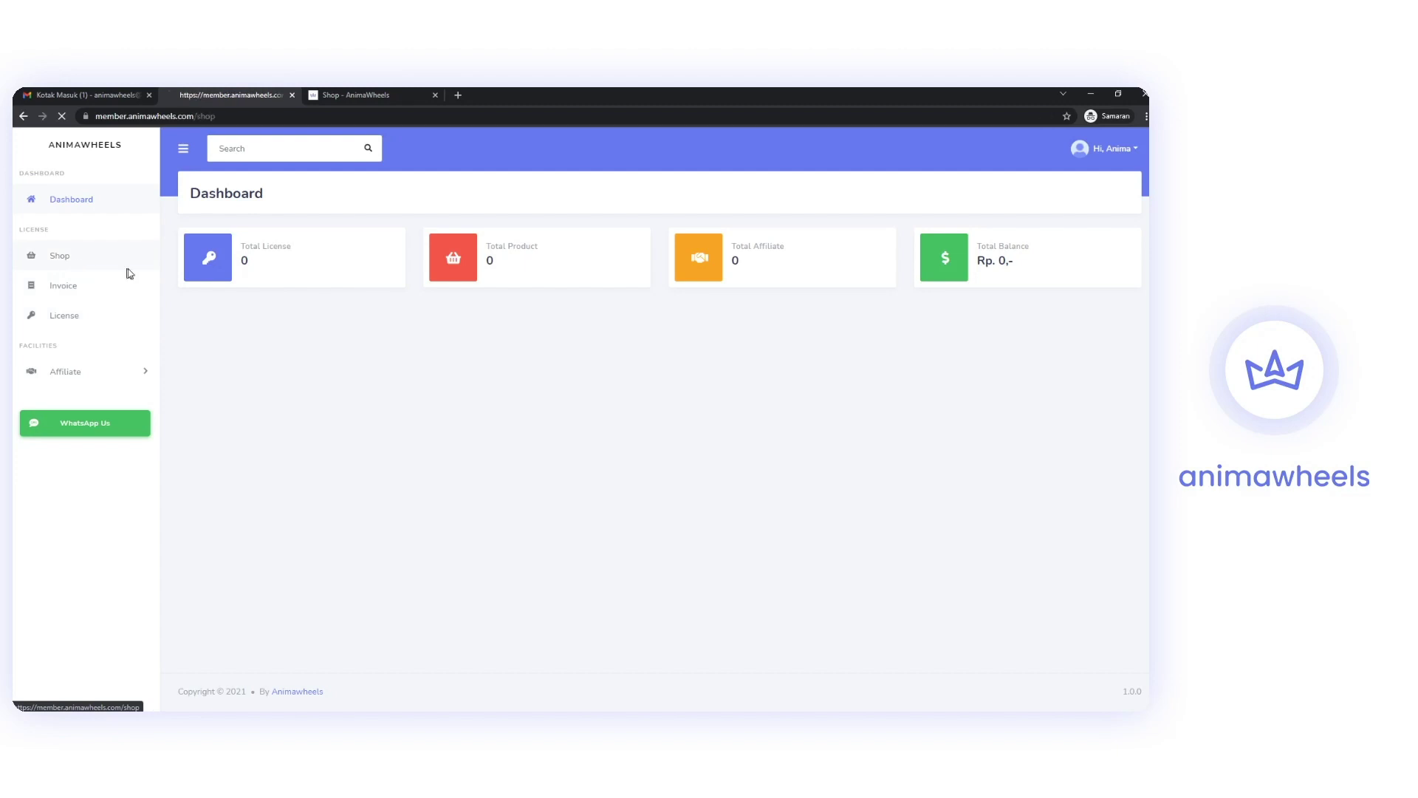
pyautogui.click(102, 91)
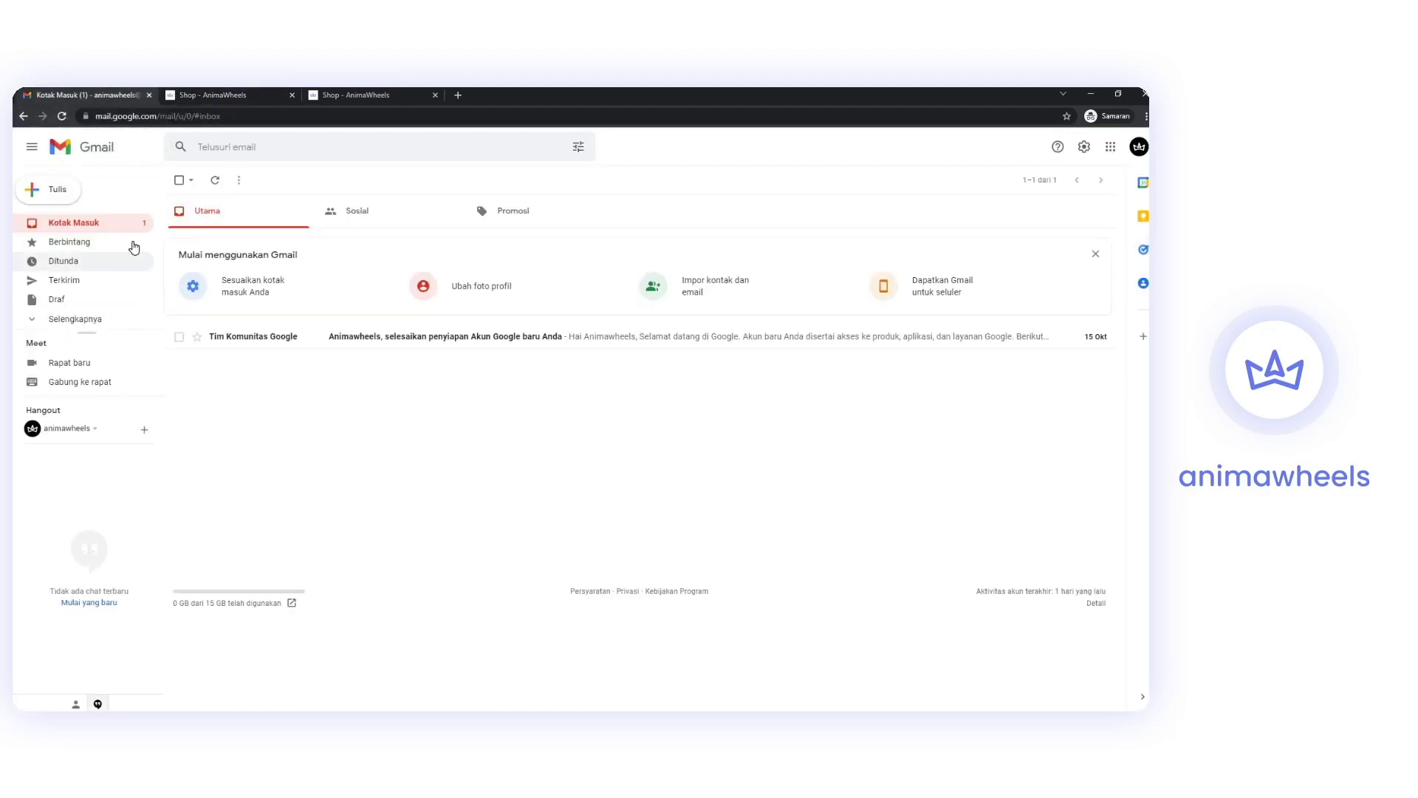
# Reload Gmail, open the AnimaWheels 'Verify Email Address' message and confirm the address.
pyautogui.click(62, 116)
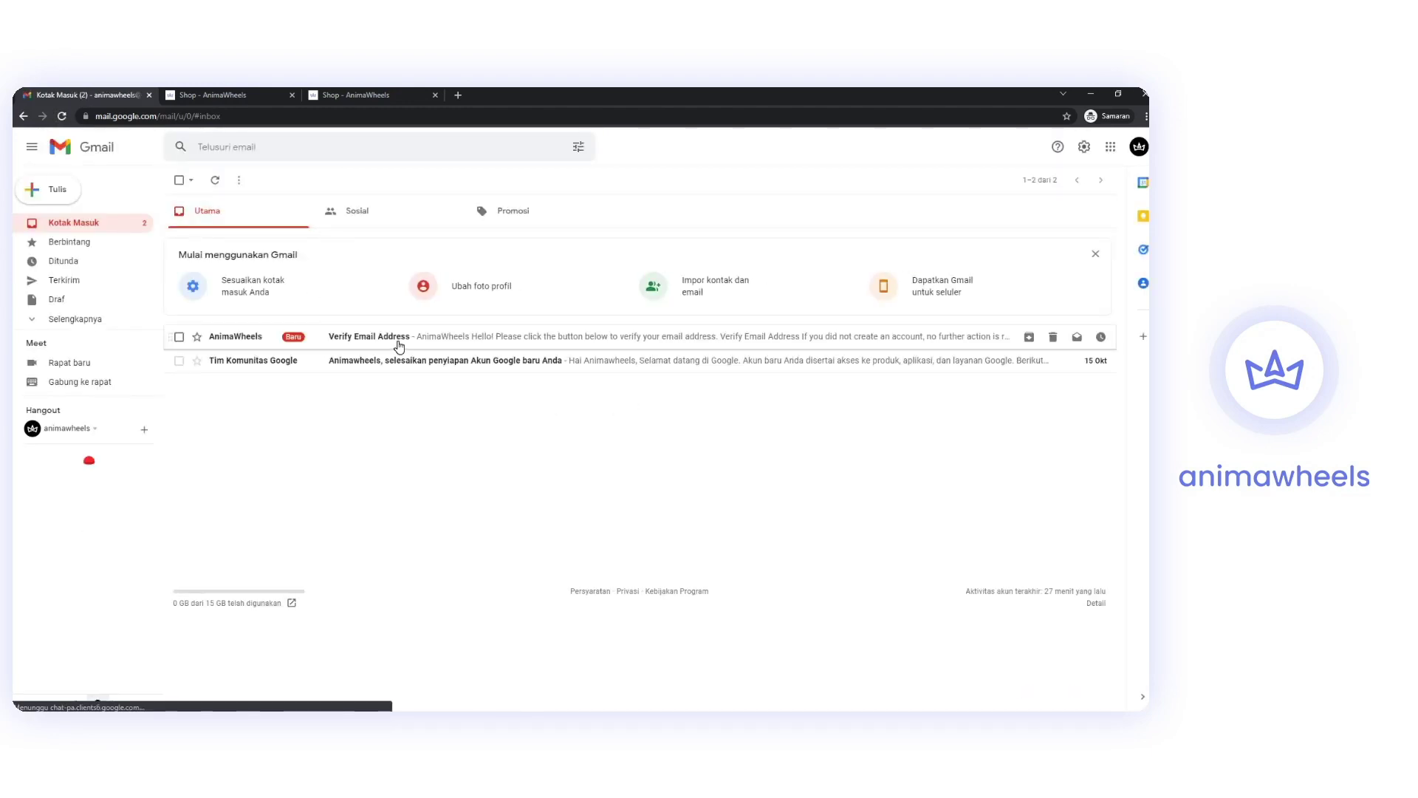
pyautogui.click(399, 345)
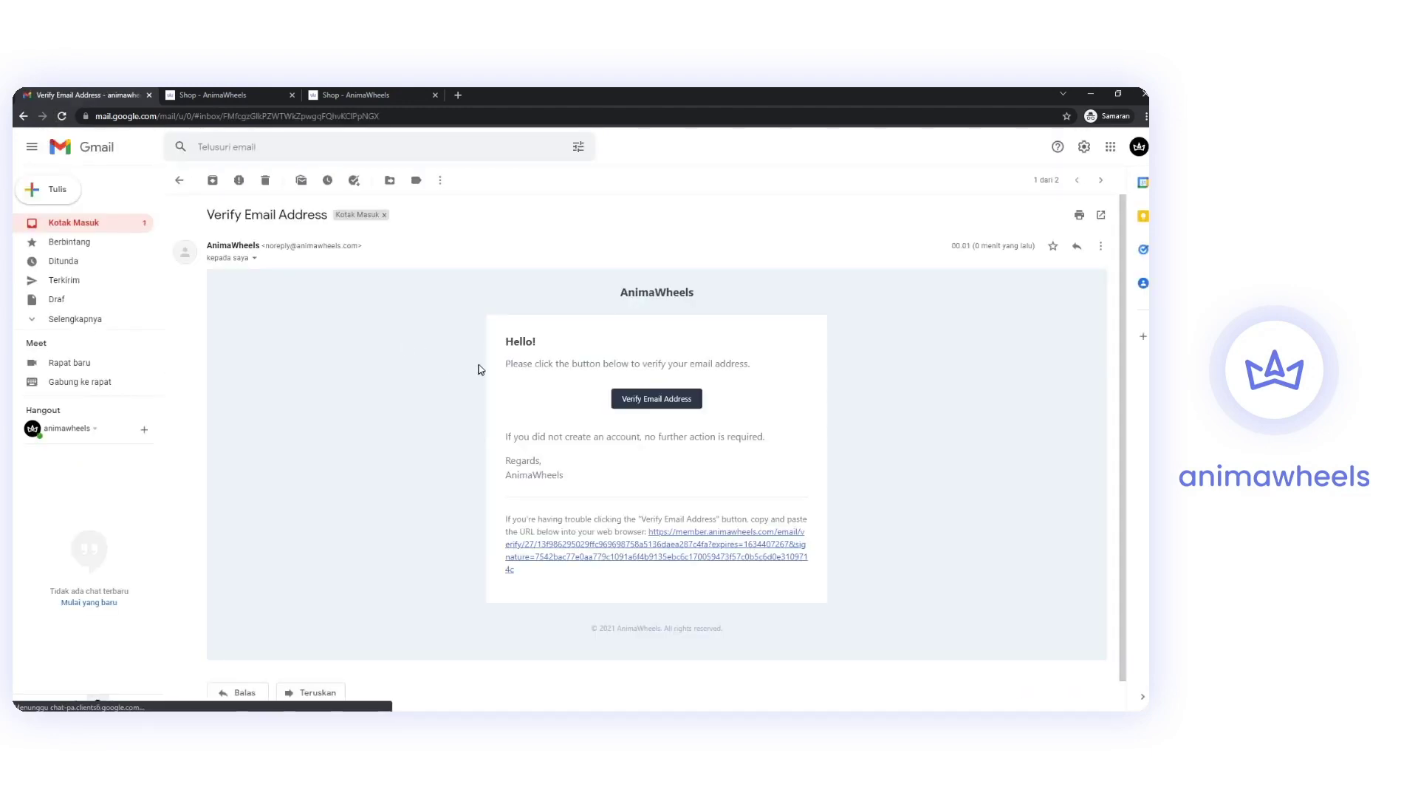
pyautogui.click(669, 403)
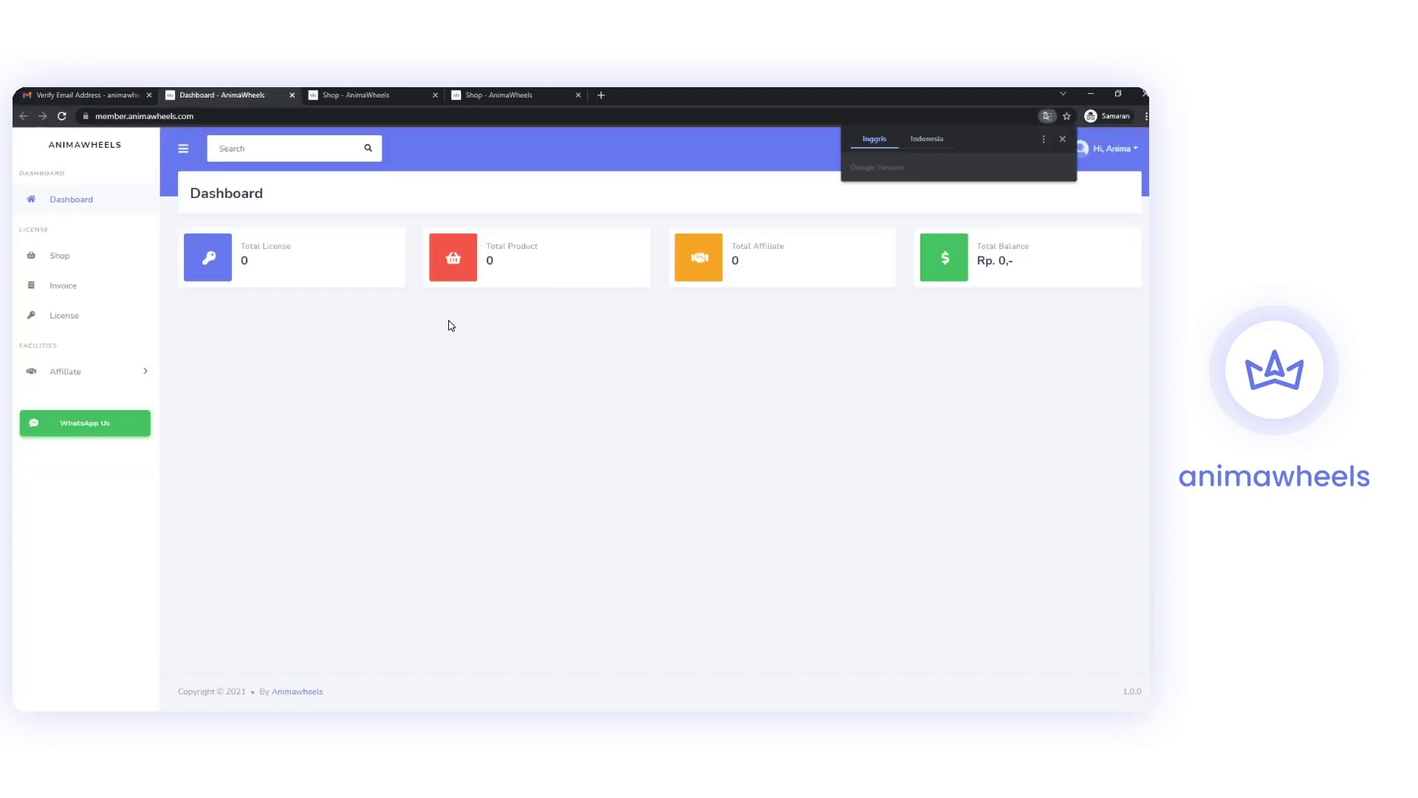
# Dismiss the translate offer, close the duplicate Shop tab and browse the four Shop products.
pyautogui.click(454, 96)
pyautogui.click(435, 95)
pyautogui.middleClick(427, 96)
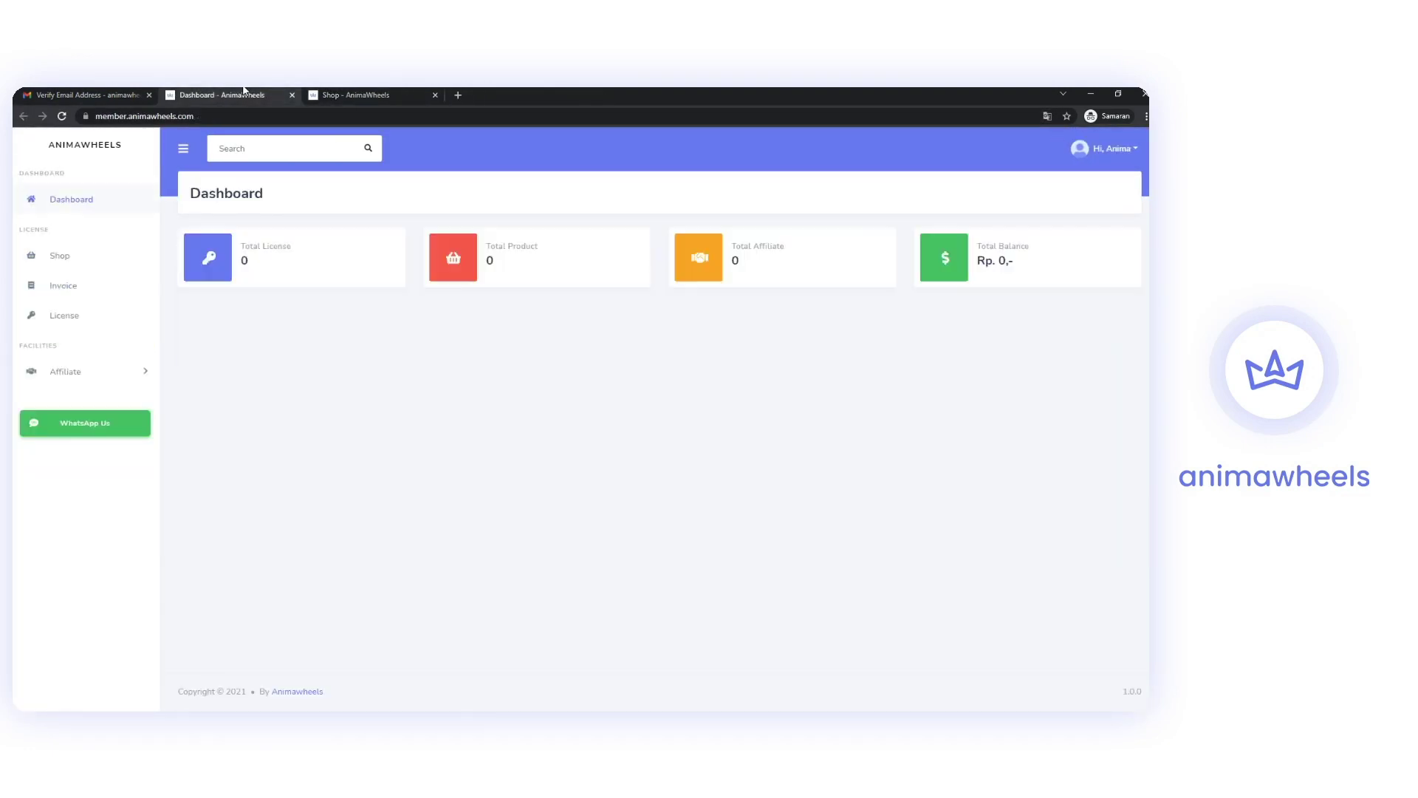
pyautogui.click(80, 263)
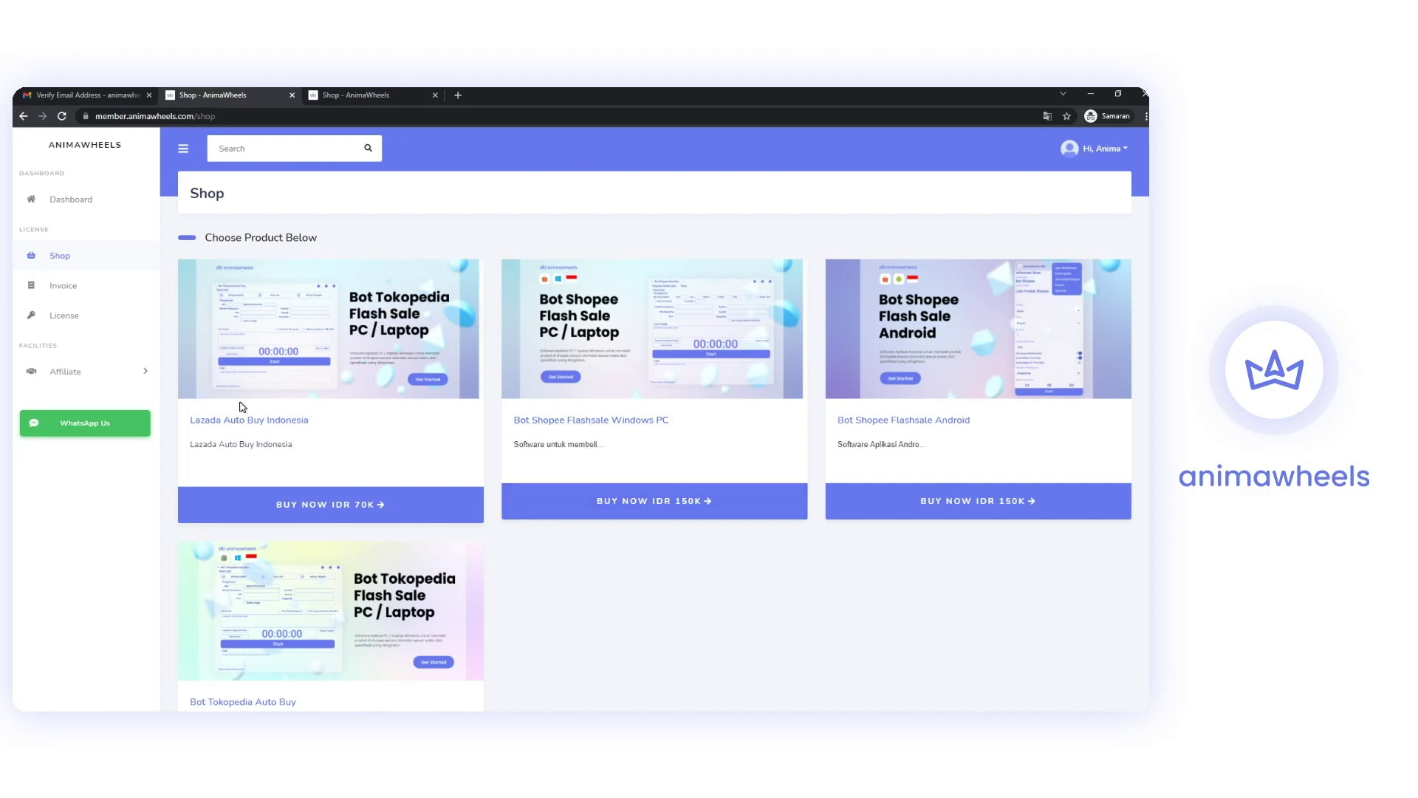
pyautogui.scroll(-3, 244, 473)
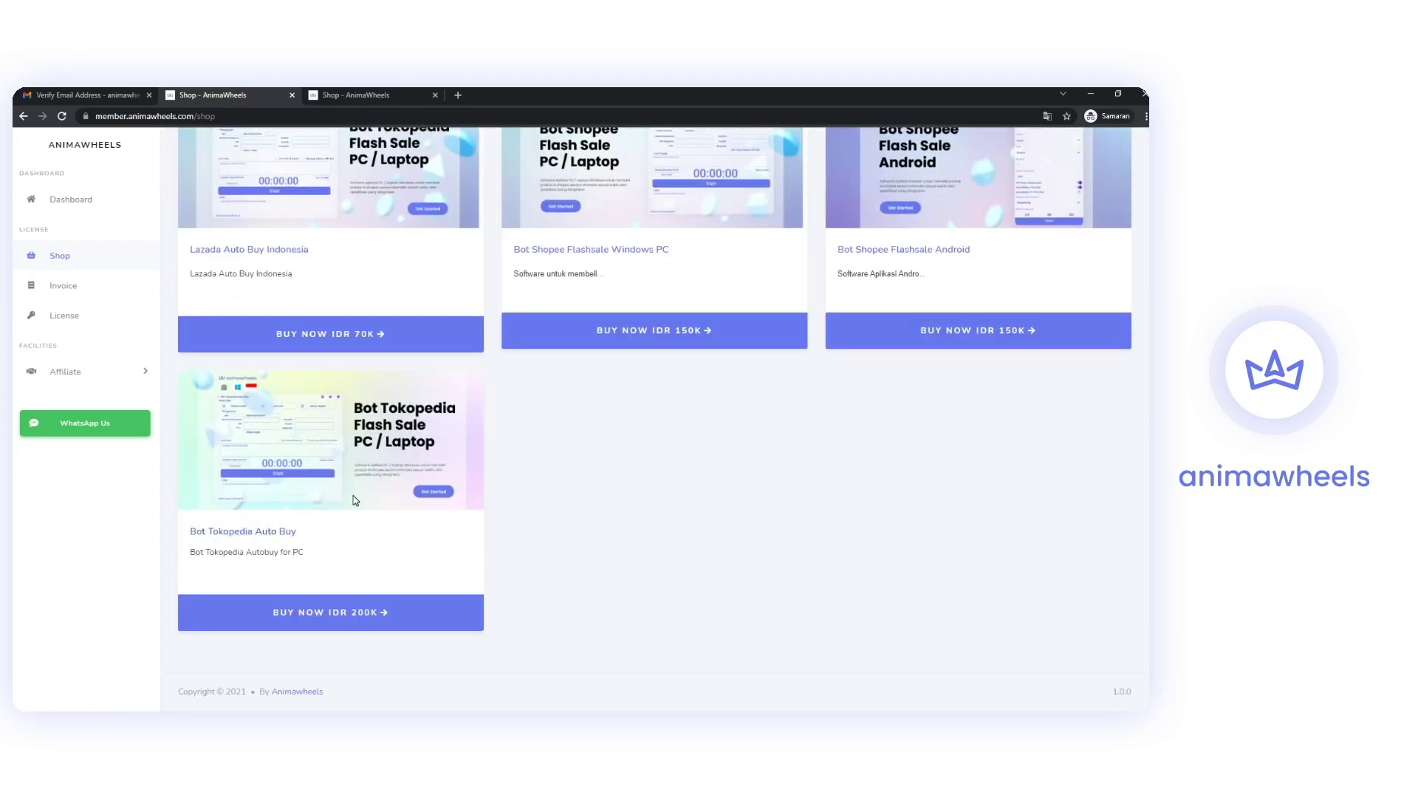
pyautogui.scroll(3, 340, 481)
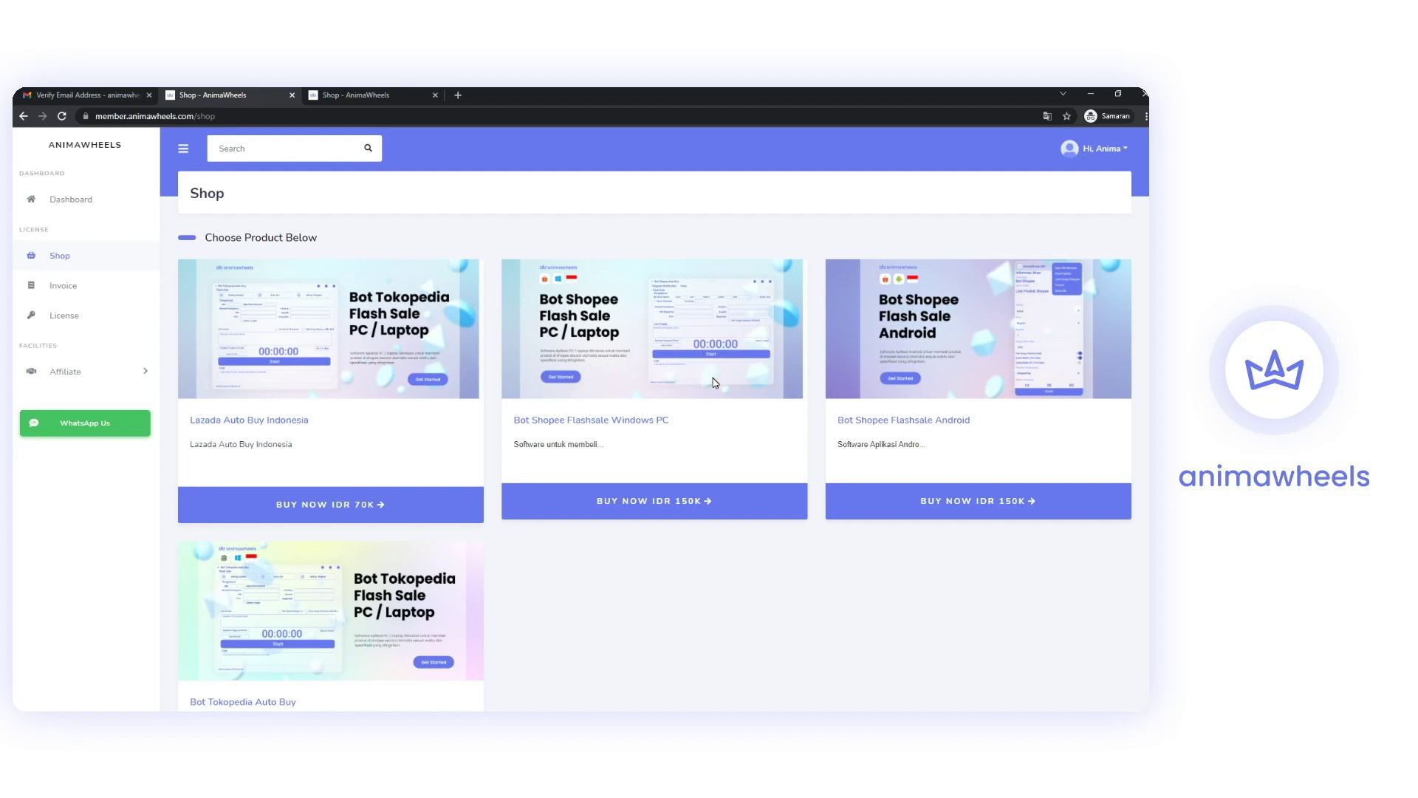
# Open the Bot Shopee Flashsale Windows PC product page and review its 'Lisensi untuk 1 Device' details.
pyautogui.click(650, 505)
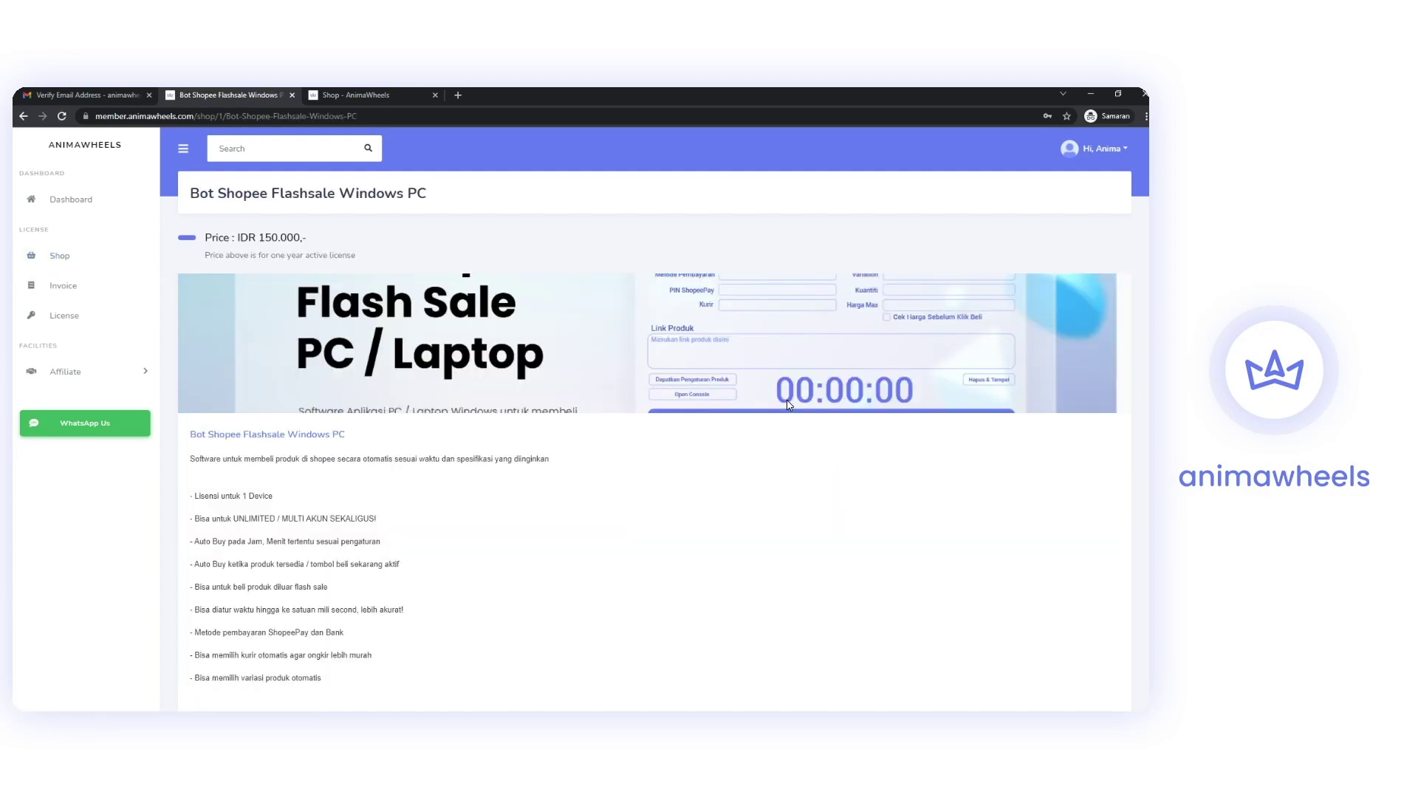
pyautogui.scroll(-3, 788, 405)
pyautogui.scroll(2, 446, 397)
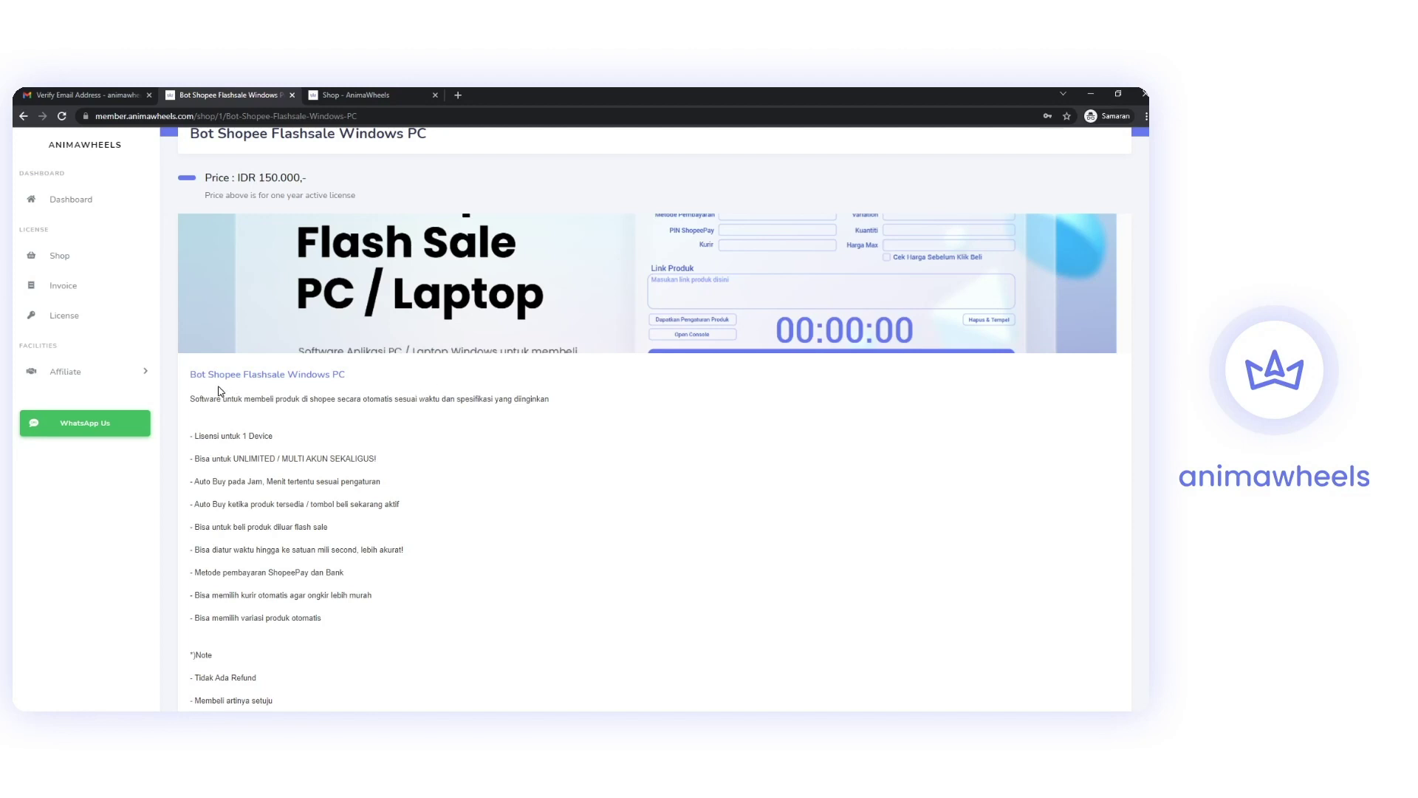
pyautogui.scroll(-2, 191, 399)
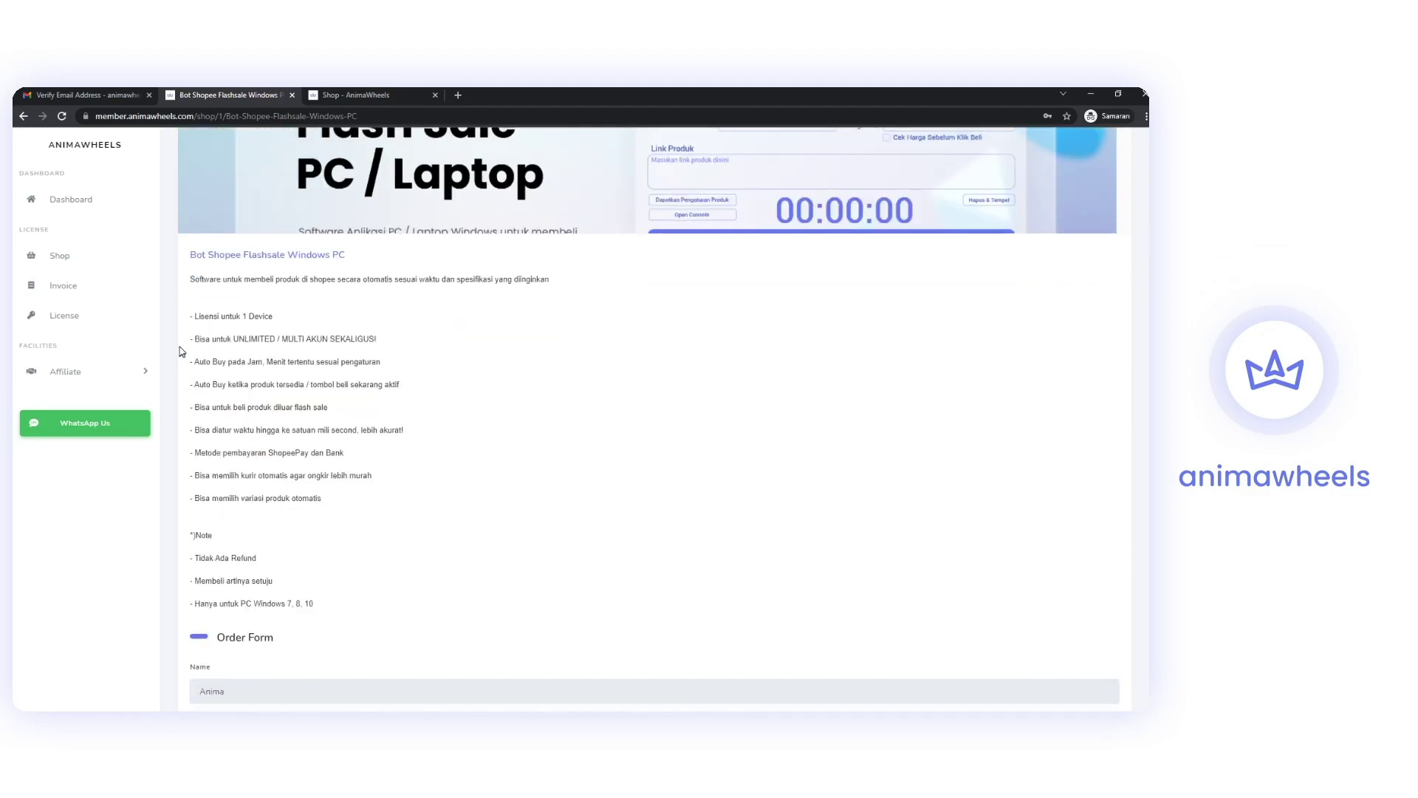
pyautogui.moveTo(194, 279); pyautogui.dragTo(450, 277)
pyautogui.moveTo(198, 316); pyautogui.dragTo(312, 332)
pyautogui.scroll(-5, 311, 331)
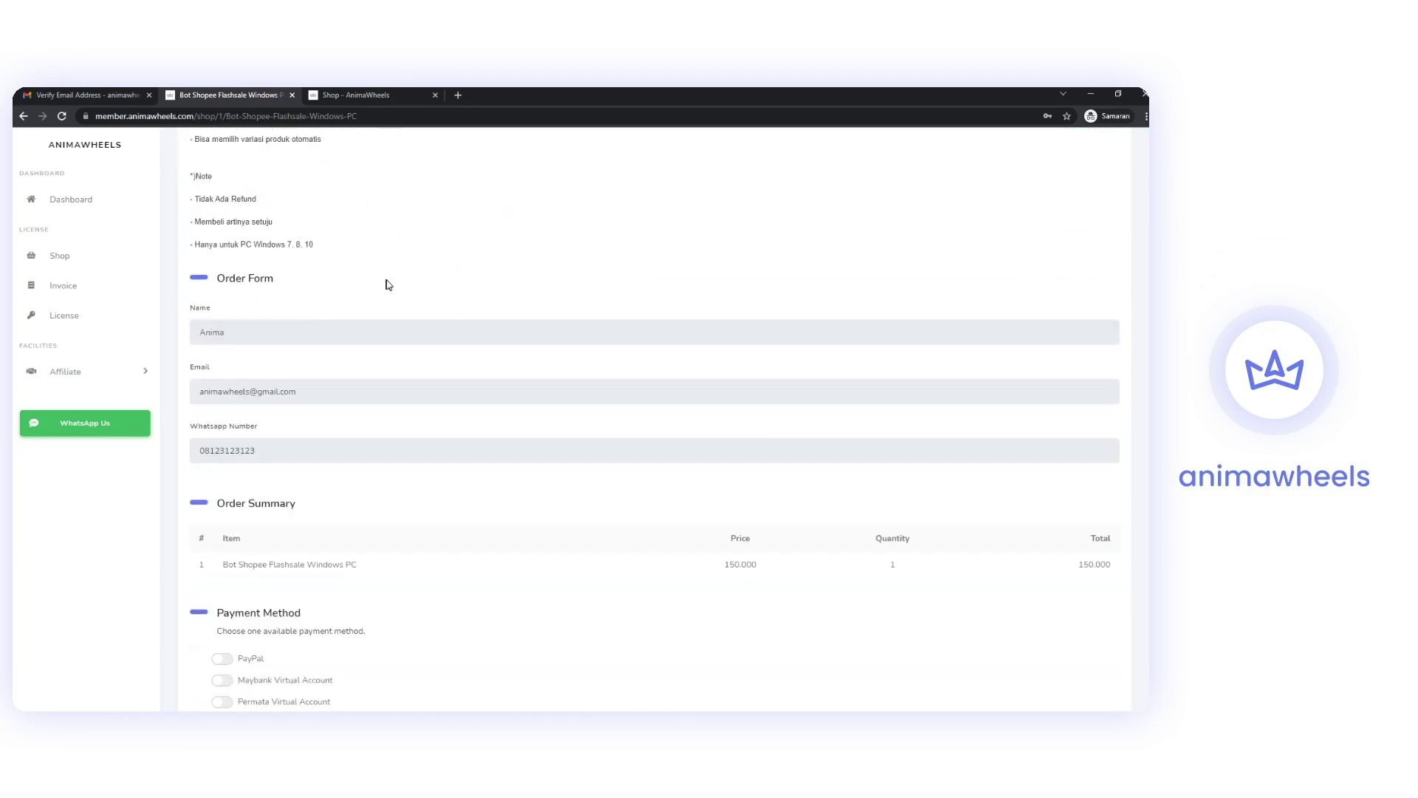
# Check the order form's Name, Email and WhatsApp Number fields and select QRIS payment.
pyautogui.click(310, 394)
pyautogui.click(251, 339)
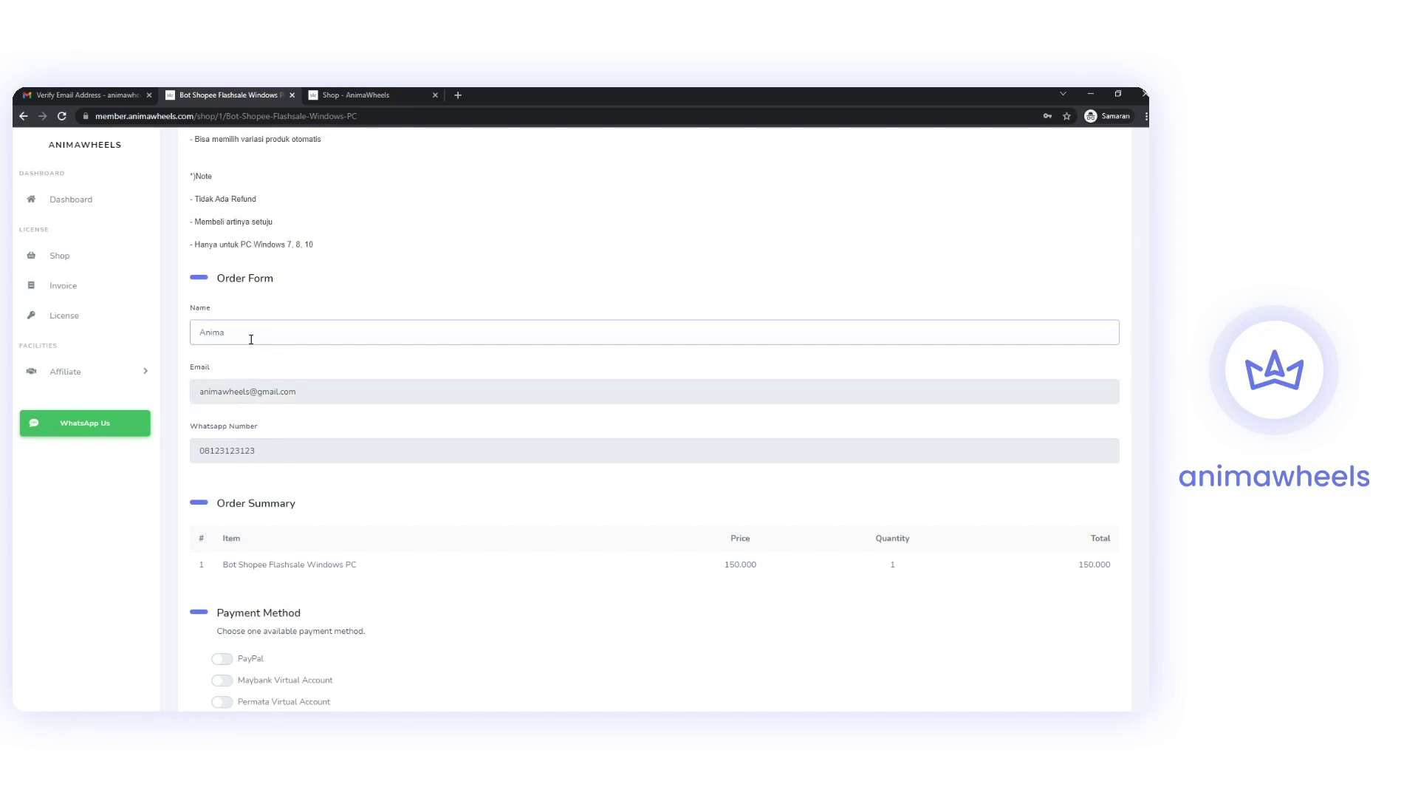
pyautogui.click(311, 390)
pyautogui.scroll(-2, 269, 341)
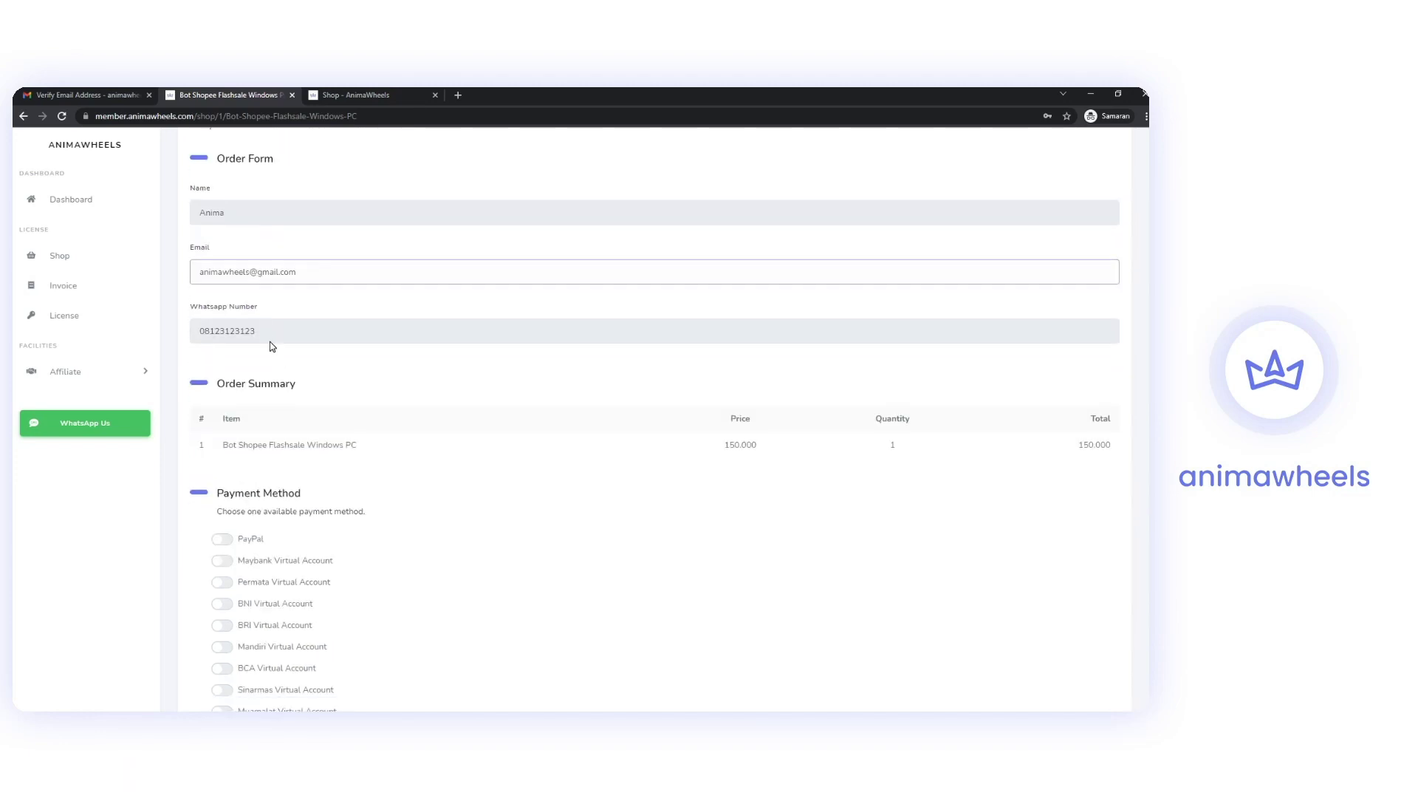
pyautogui.click(269, 330)
pyautogui.scroll(-2, 320, 399)
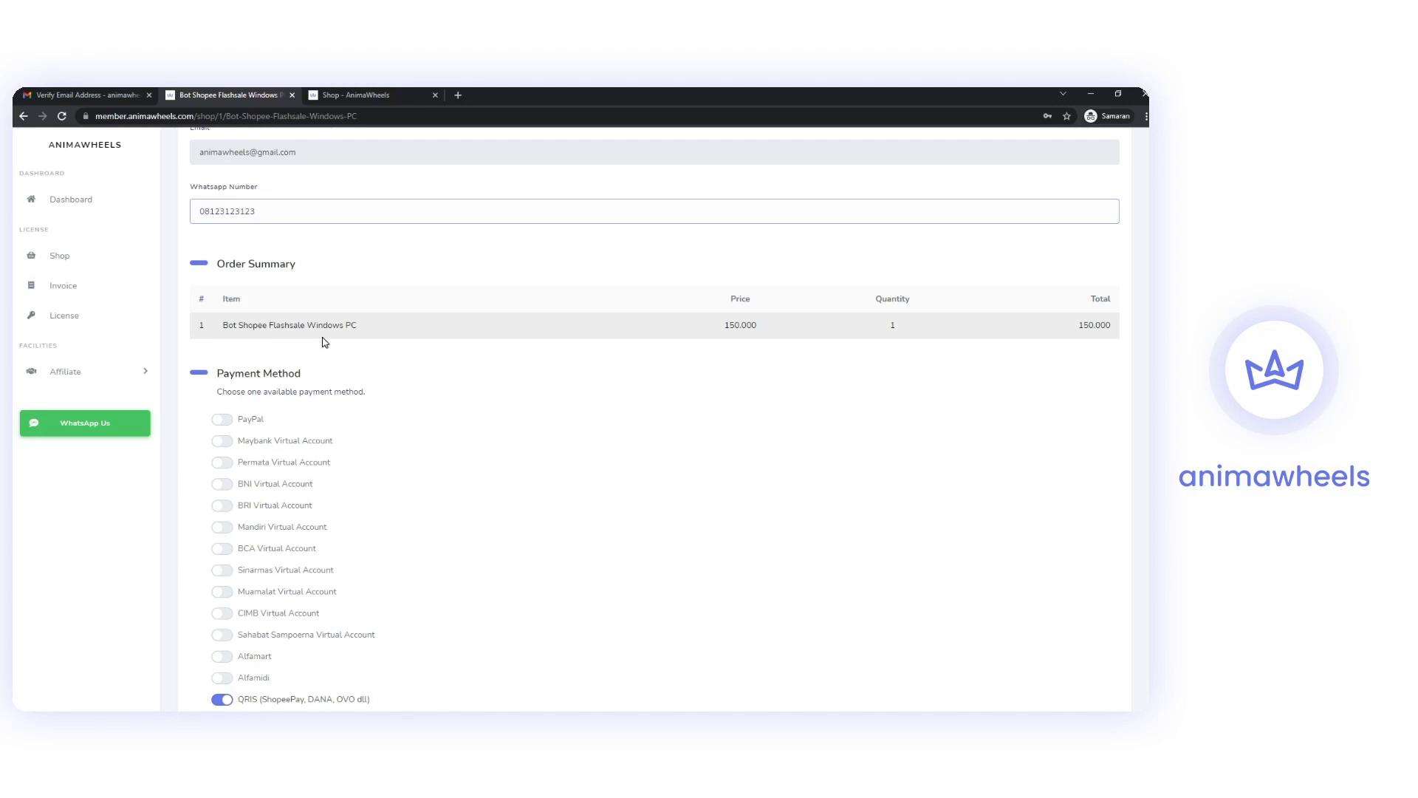
pyautogui.scroll(-3, 325, 343)
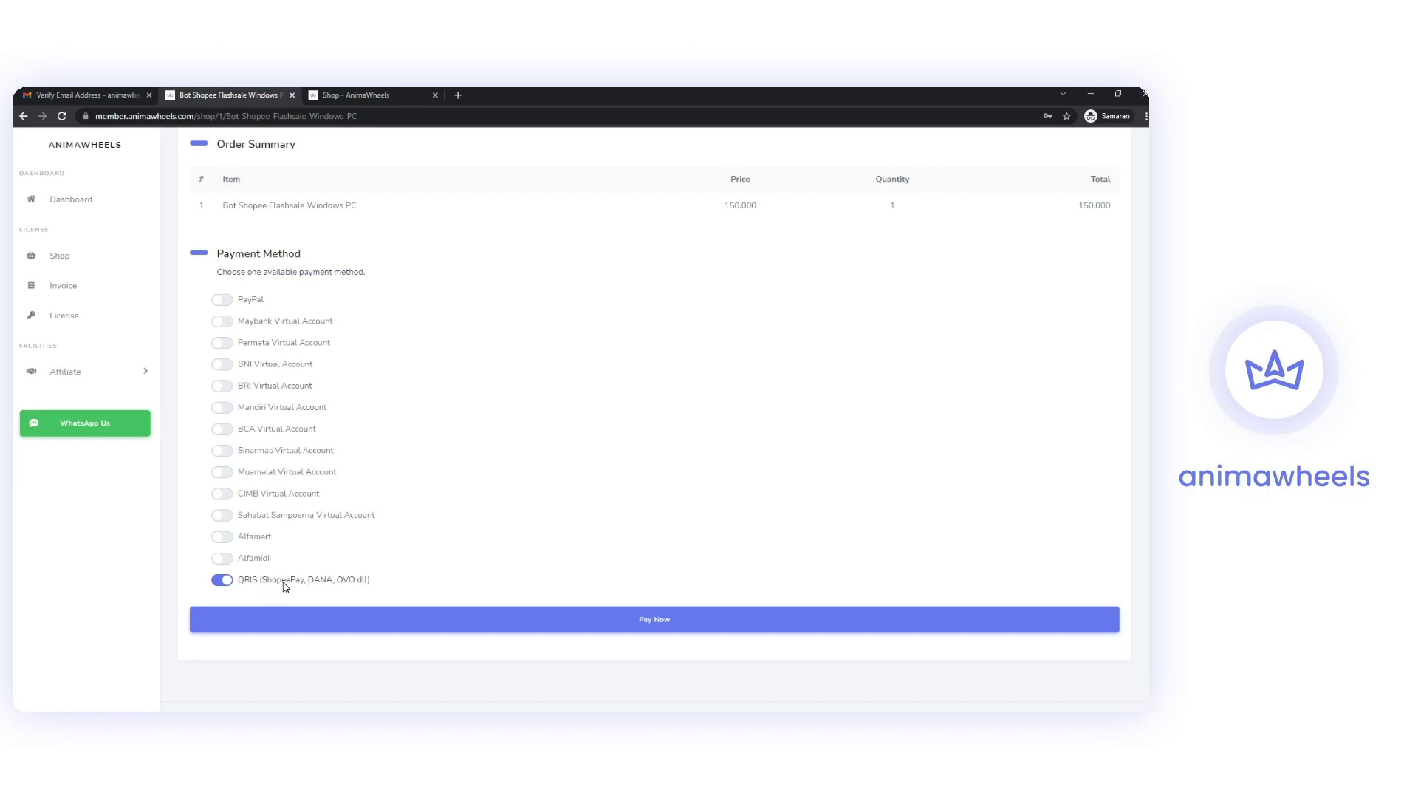
# Place the order and review the Rp 150.000 QRIS code and its 2021-10-17 deadline.
pyautogui.click(554, 620)
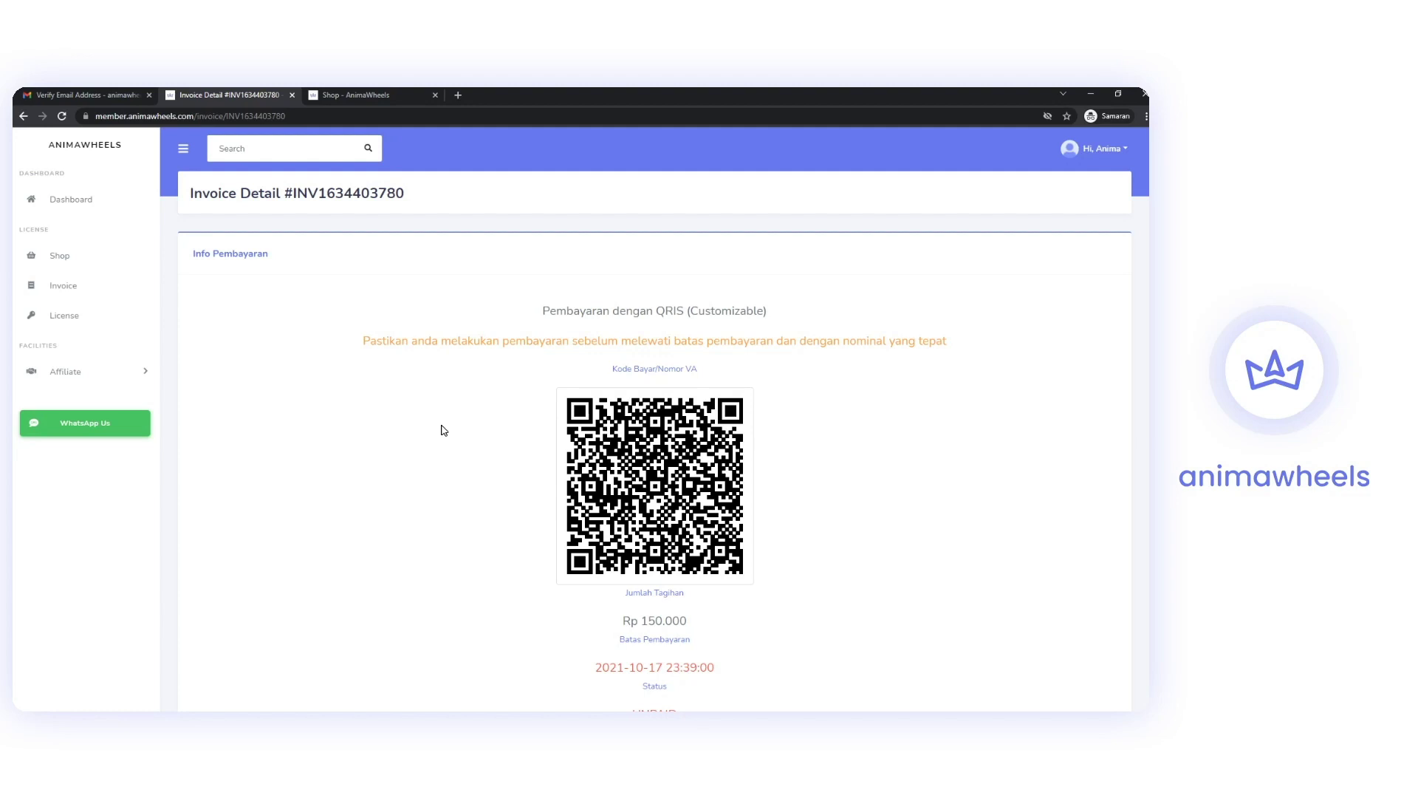
pyautogui.scroll(-3, 580, 391)
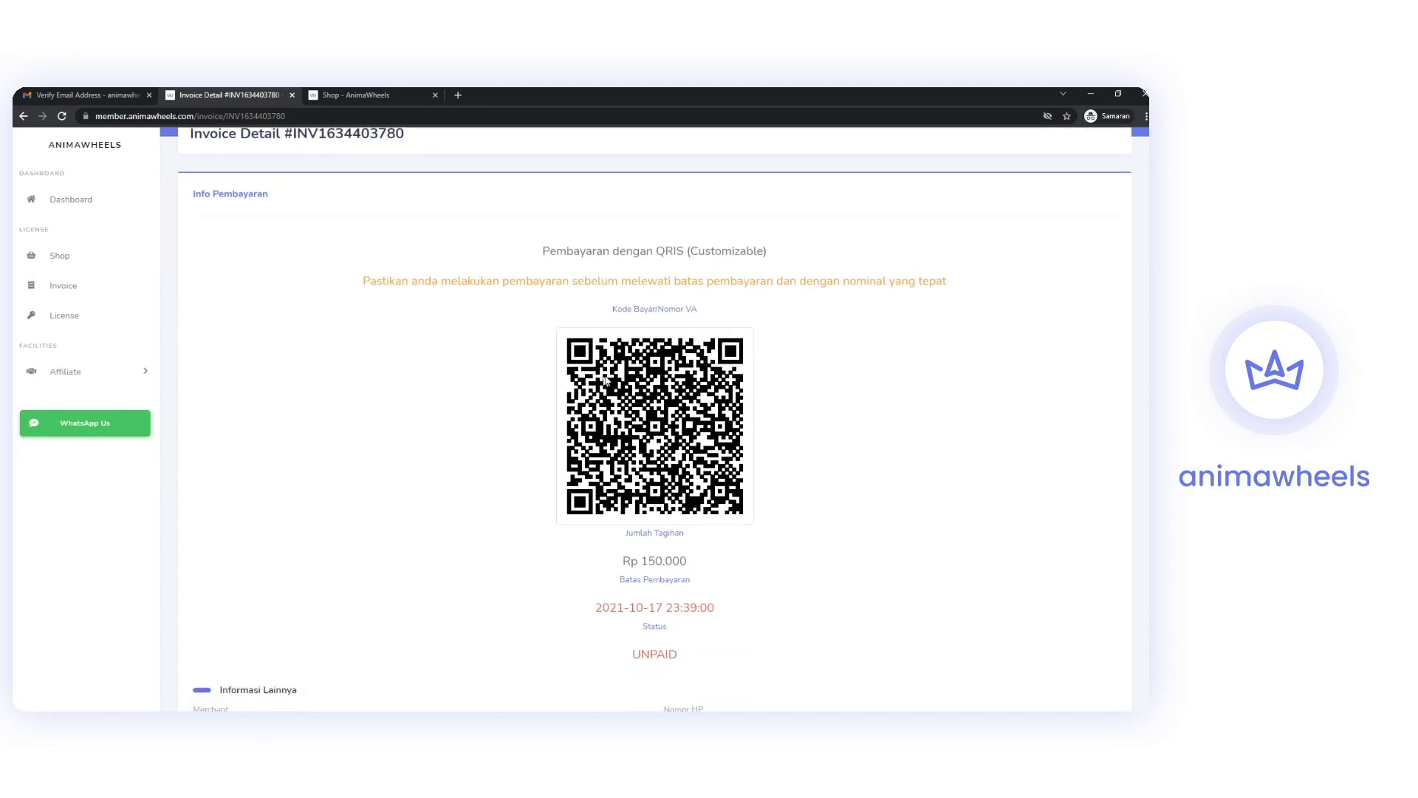
pyautogui.scroll(-1, 522, 408)
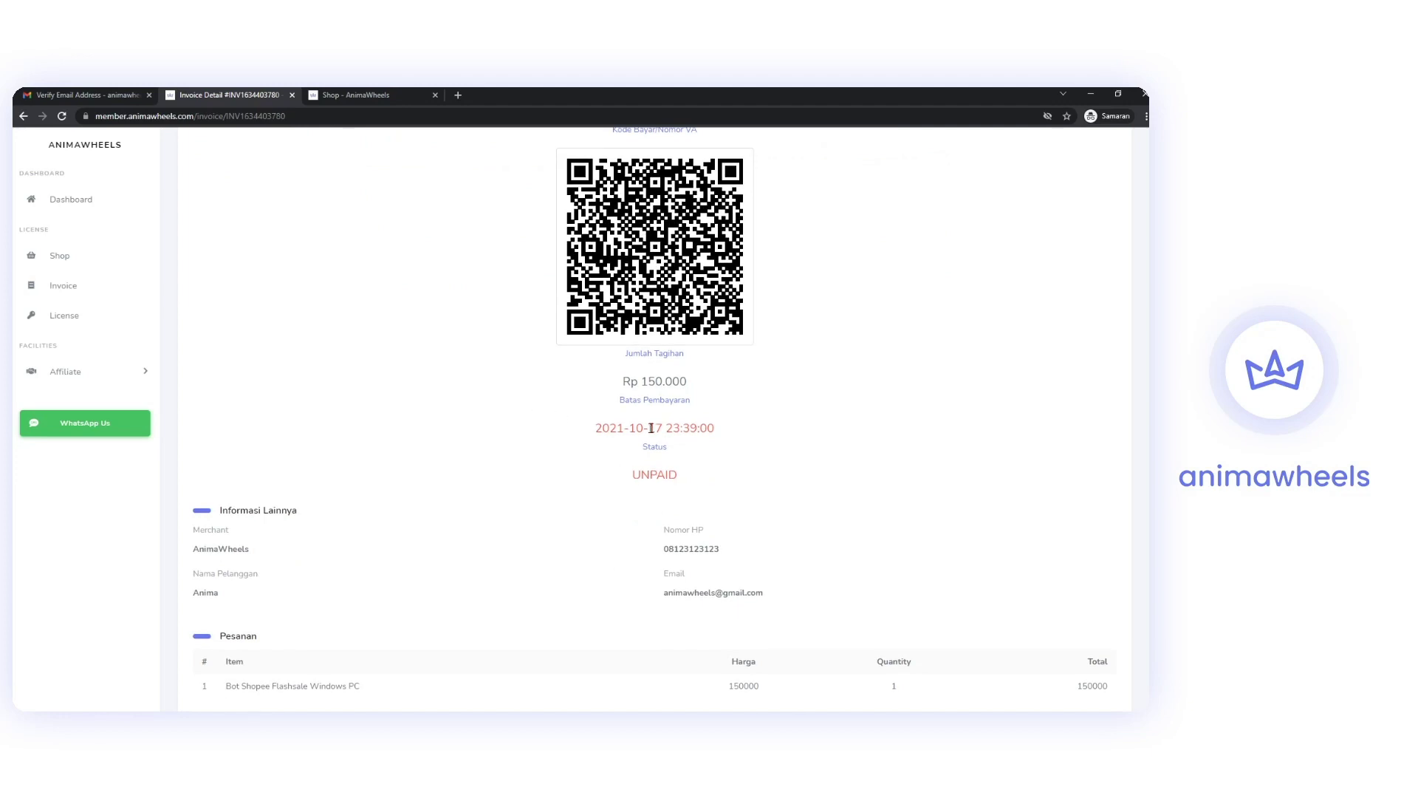
pyautogui.moveTo(610, 429); pyautogui.dragTo(761, 427)
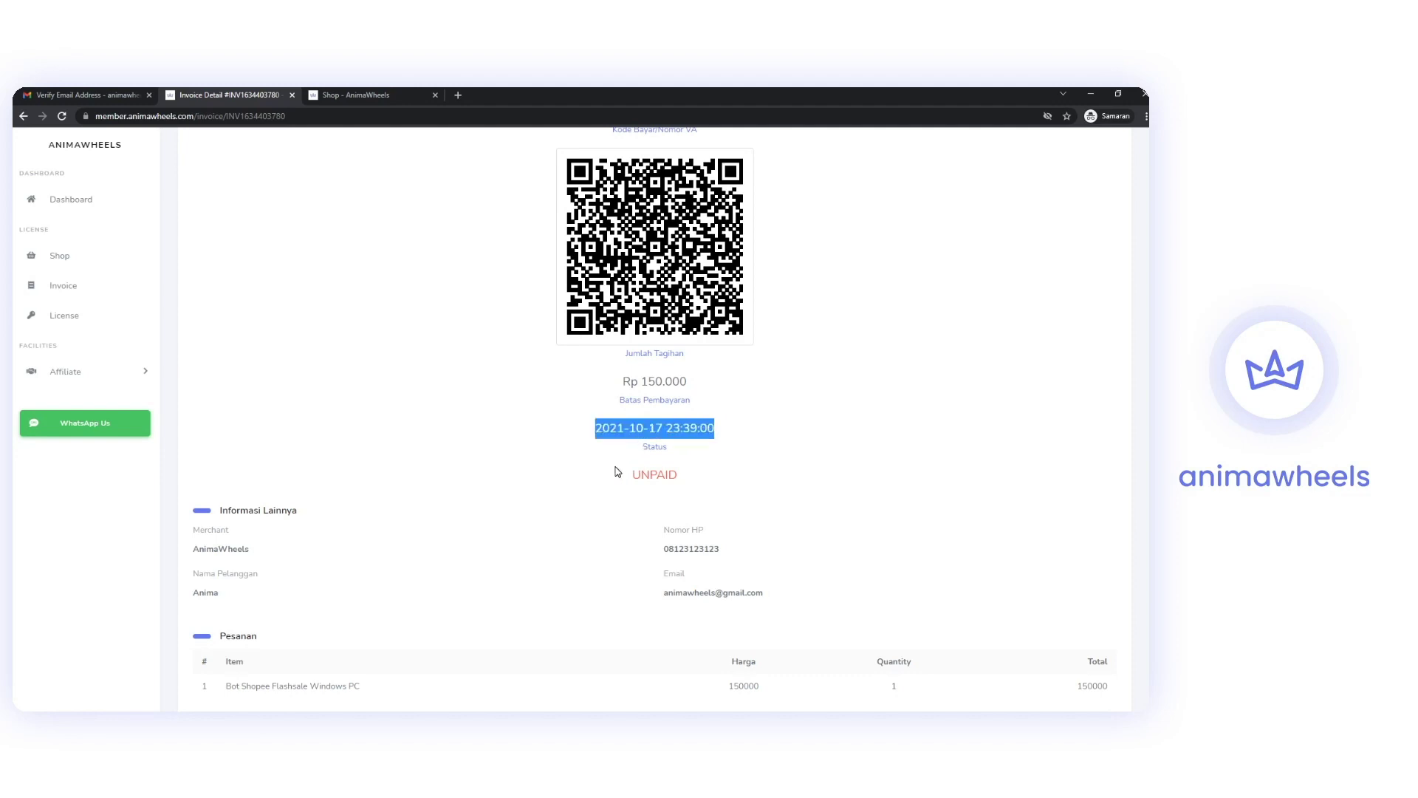
pyautogui.scroll(-2, 714, 400)
# Review the invoice's merchant name, customer name and QRIS payment instructions.
pyautogui.moveTo(198, 429); pyautogui.dragTo(259, 436)
pyautogui.moveTo(195, 473); pyautogui.dragTo(233, 479)
pyautogui.moveTo(665, 435); pyautogui.dragTo(721, 432)
pyautogui.scroll(-3, 570, 459)
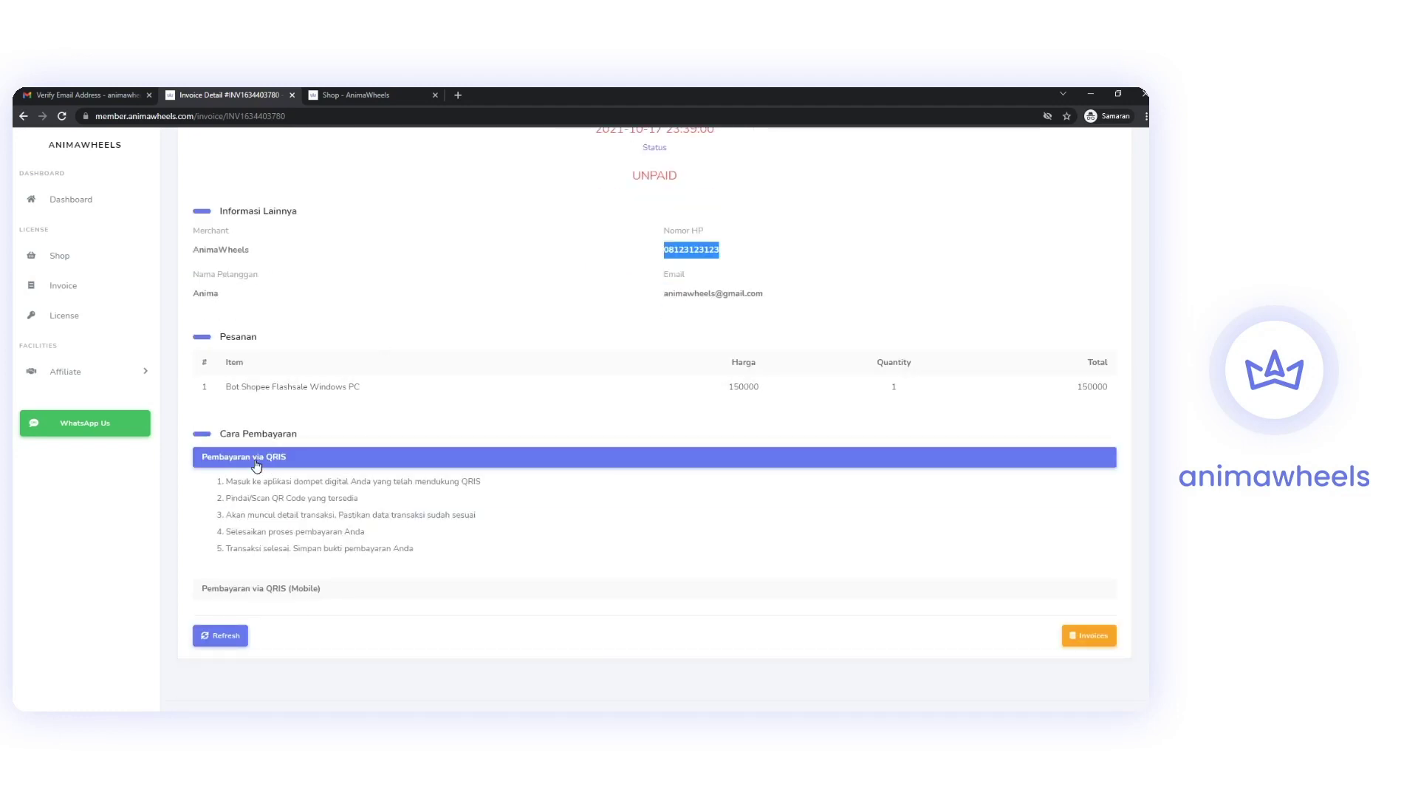
pyautogui.moveTo(230, 485); pyautogui.dragTo(442, 486)
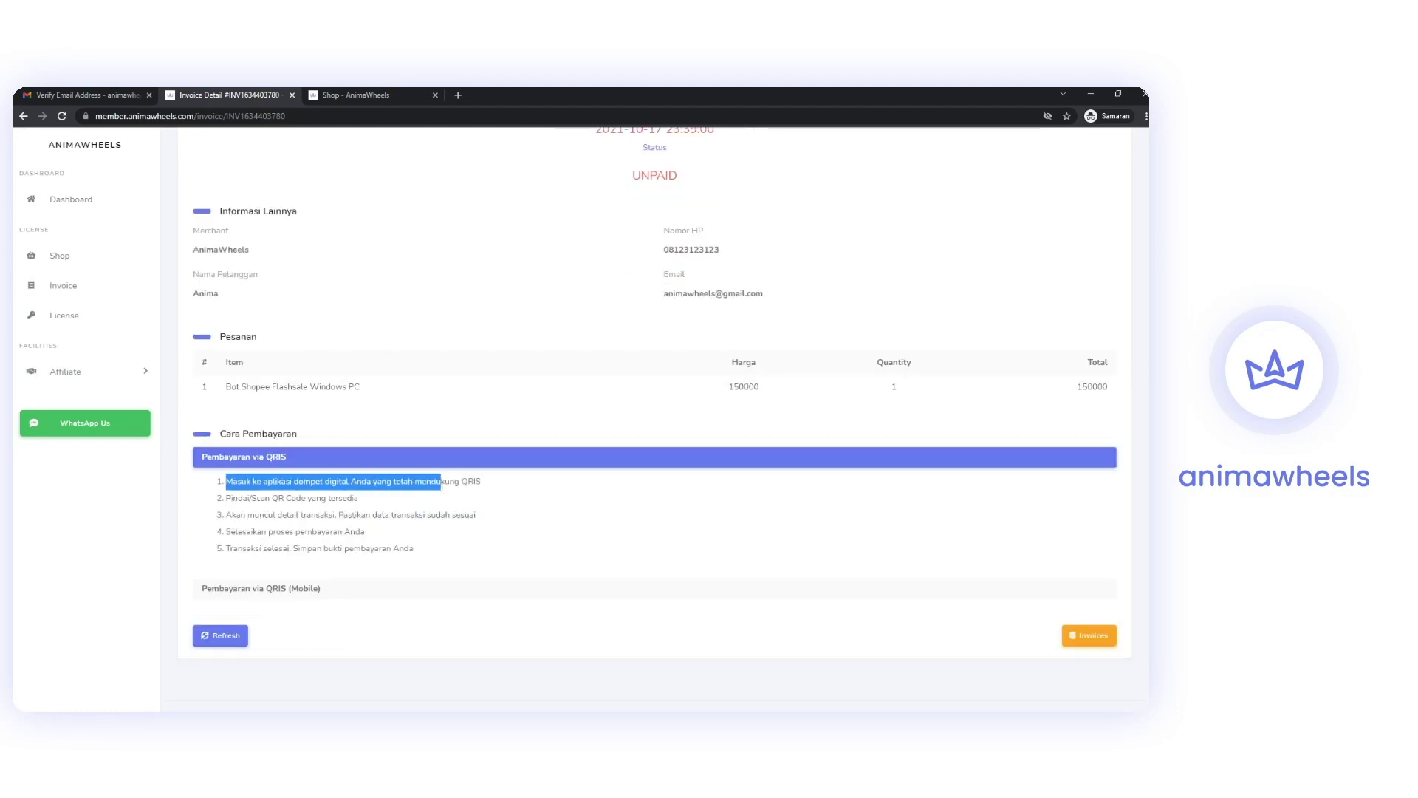
pyautogui.click(302, 545)
pyautogui.scroll(3, 646, 440)
pyautogui.scroll(-4, 646, 440)
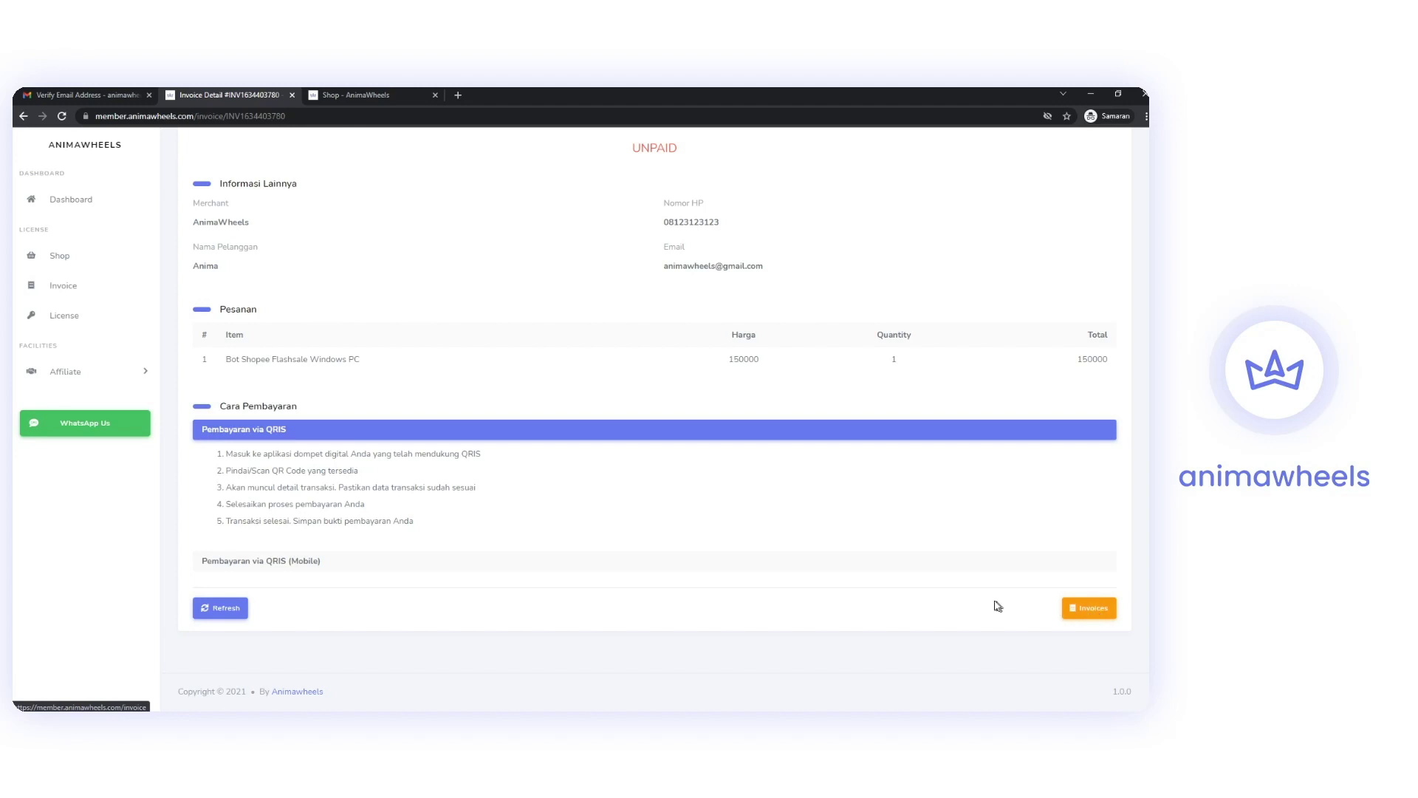
pyautogui.scroll(6, 746, 557)
pyautogui.scroll(-5, 684, 401)
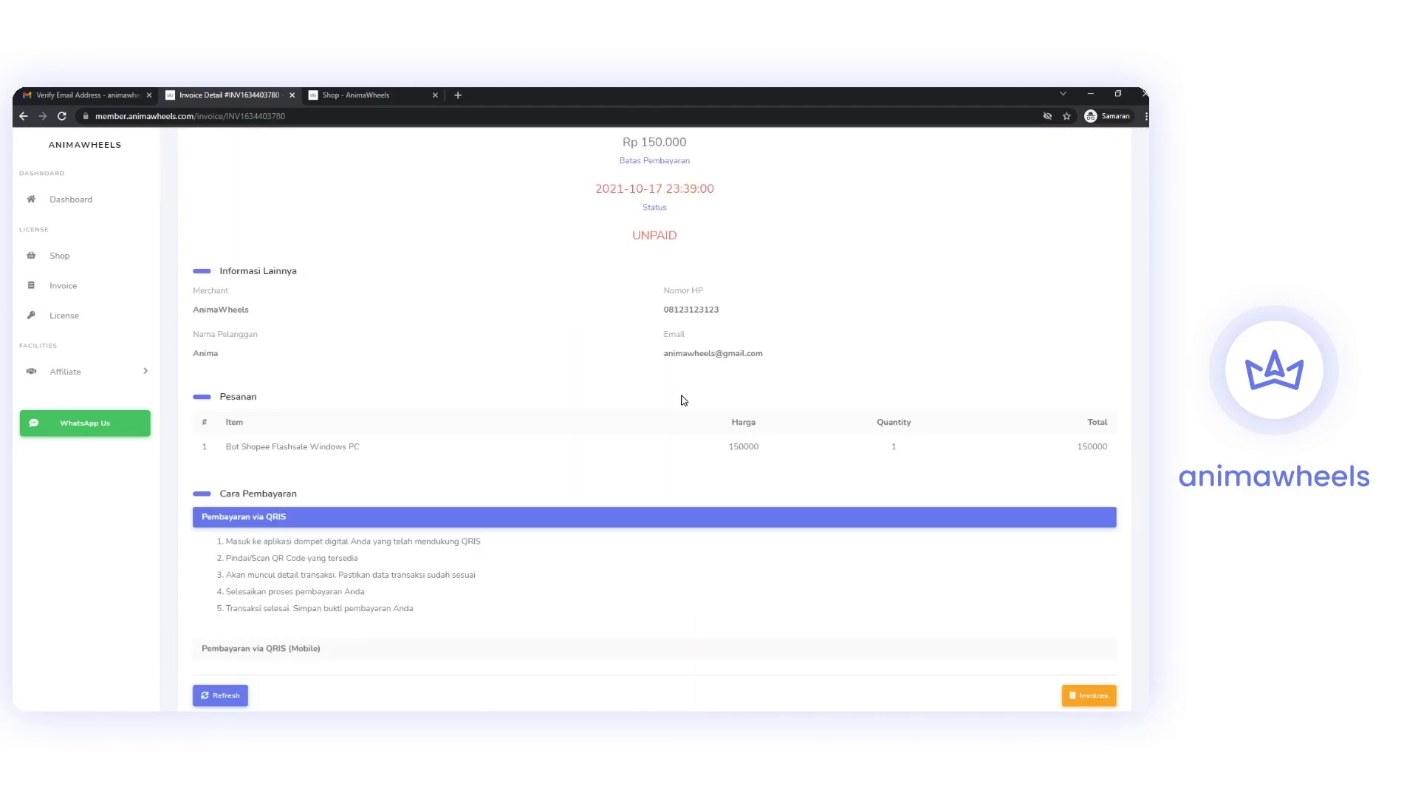
pyautogui.scroll(3, 684, 401)
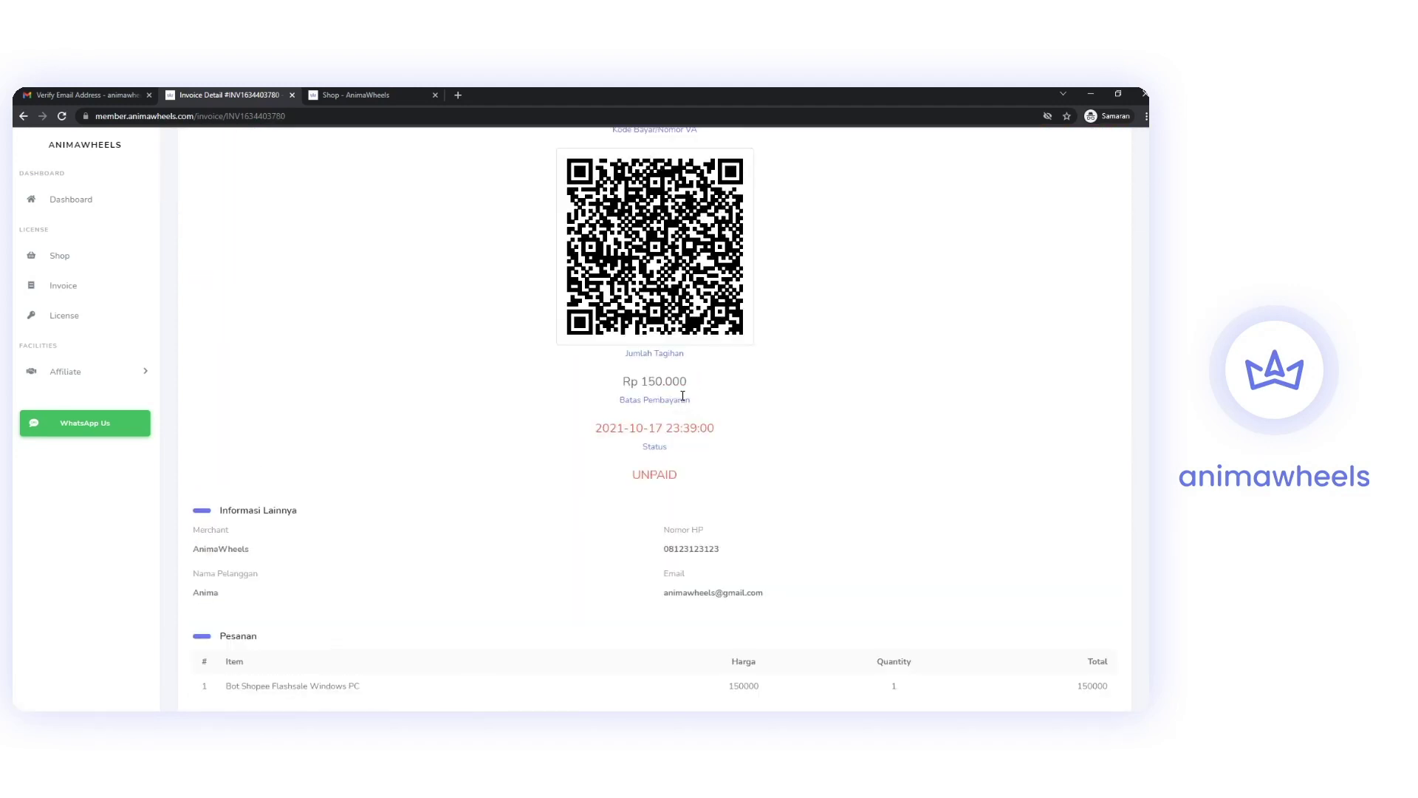
# Open the Licenses list from the Dashboard and open the license's Upgrade page in a new tab.
pyautogui.click(117, 202)
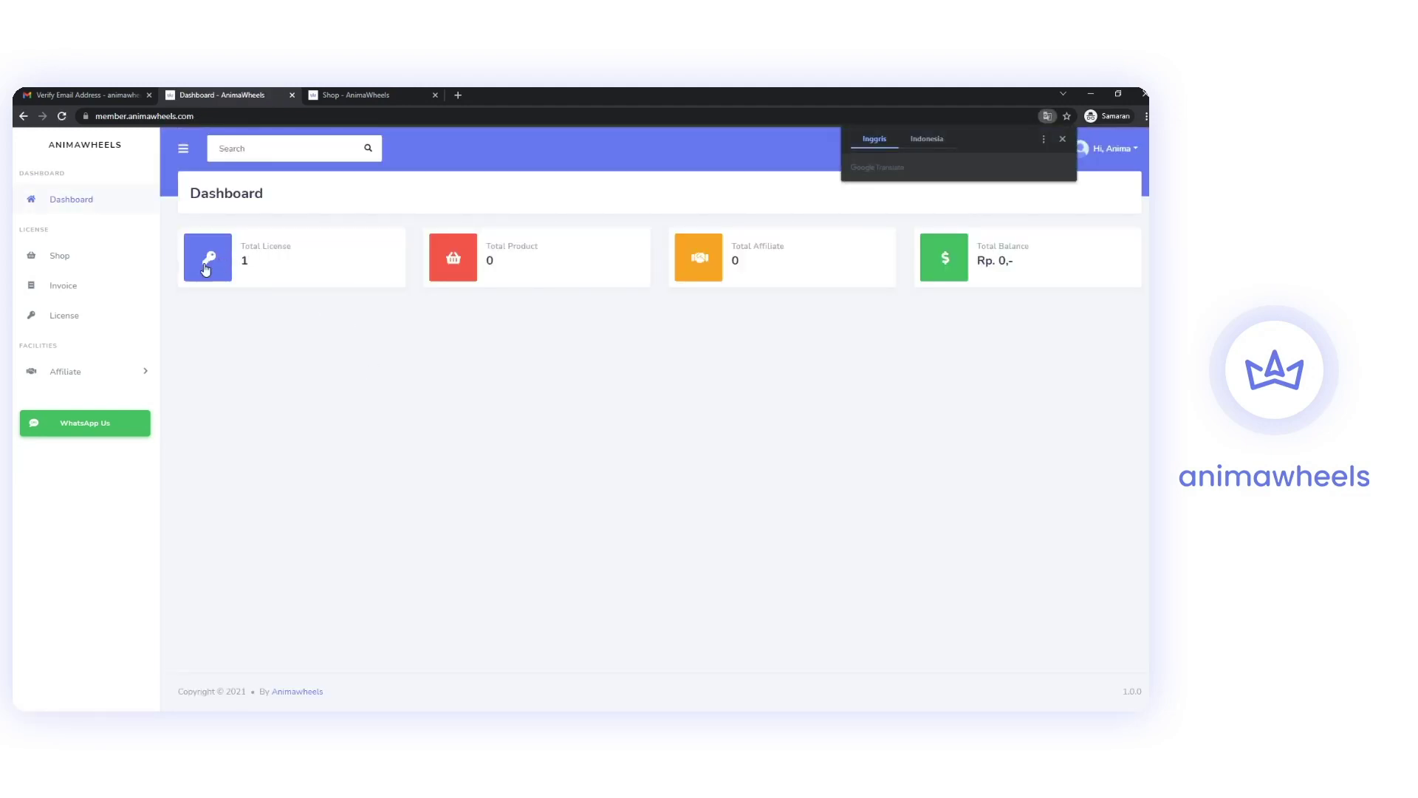
pyautogui.click(348, 249)
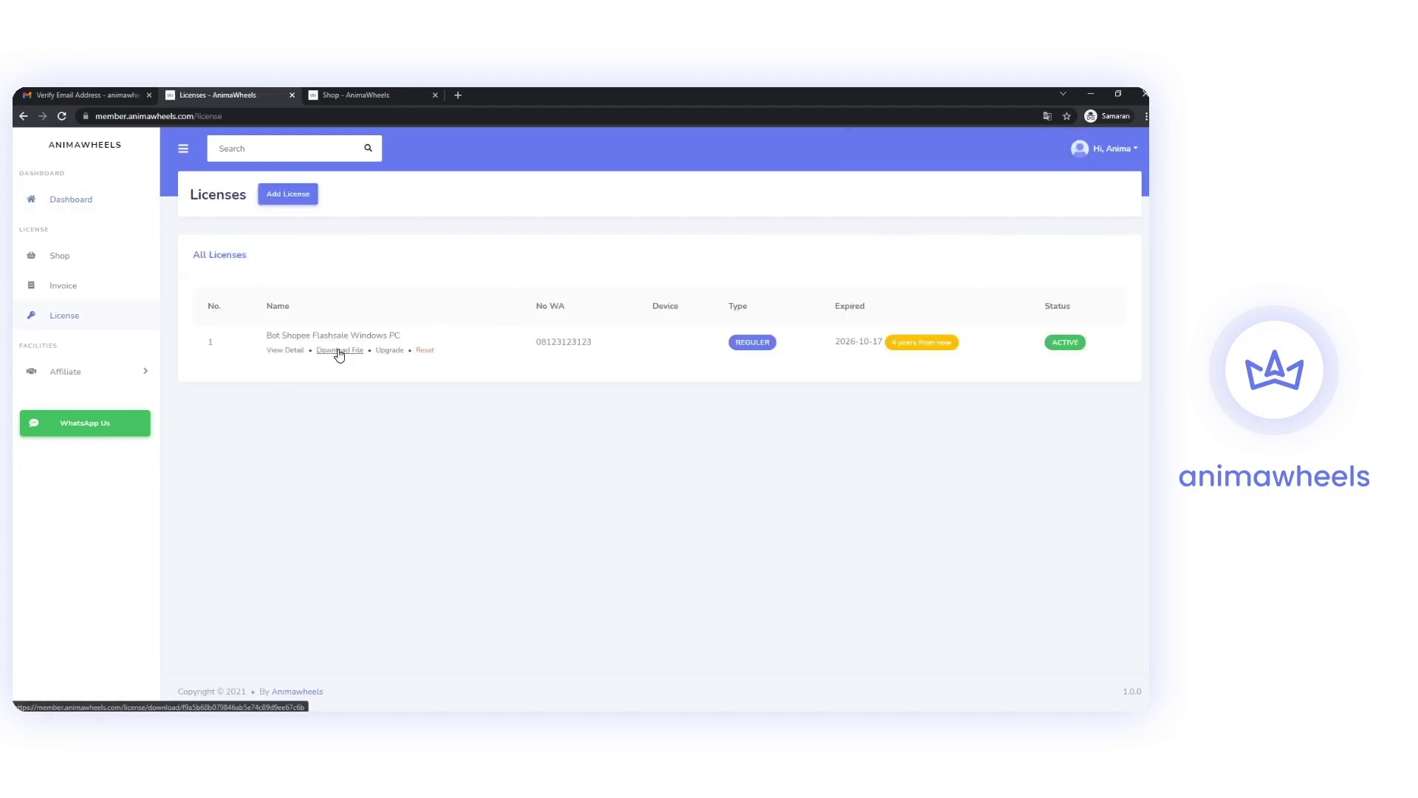
pyautogui.rightClick(394, 353)
pyautogui.click(411, 360)
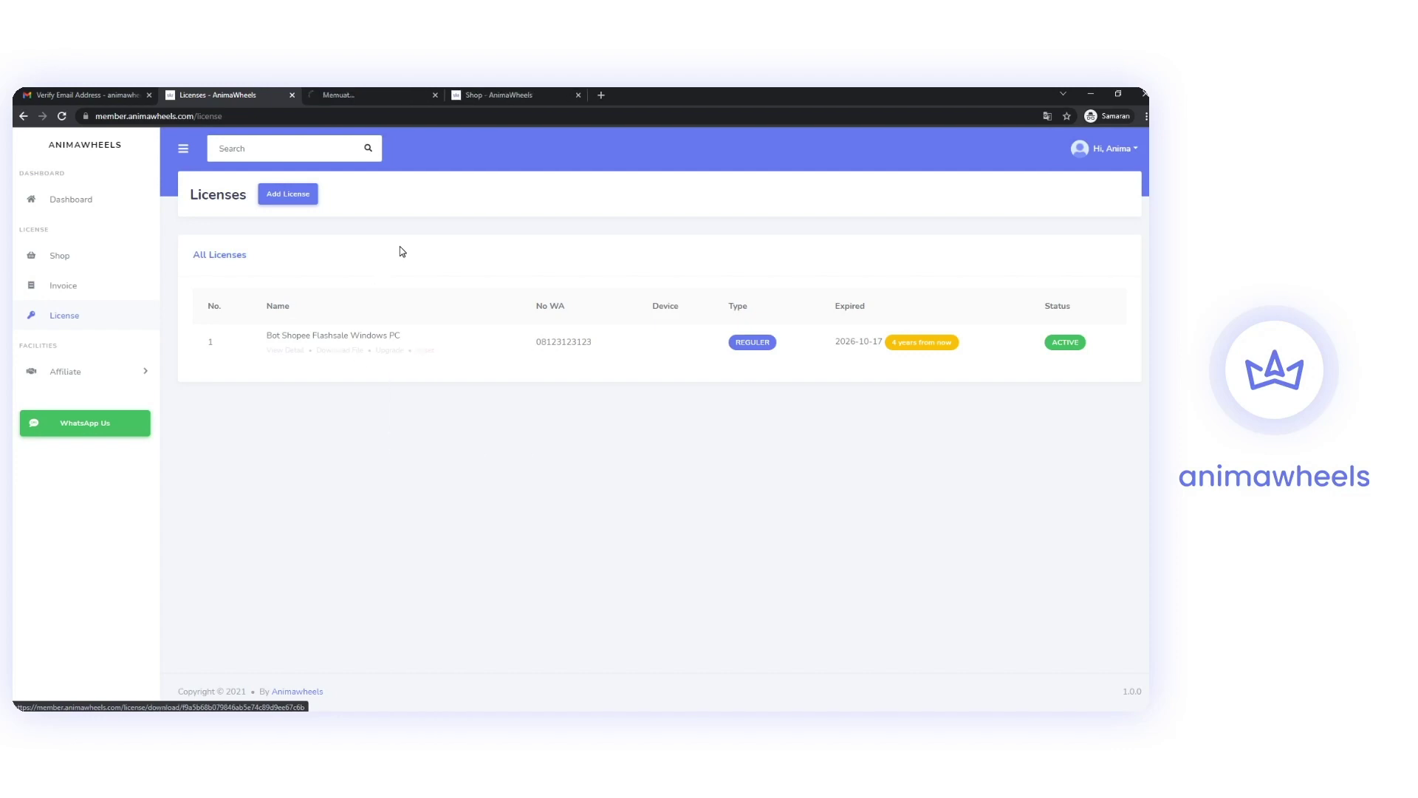
# Review the upgrade order priced 150.000 for 12 months, then return to the Licenses list.
pyautogui.click(351, 95)
pyautogui.scroll(-5, 436, 318)
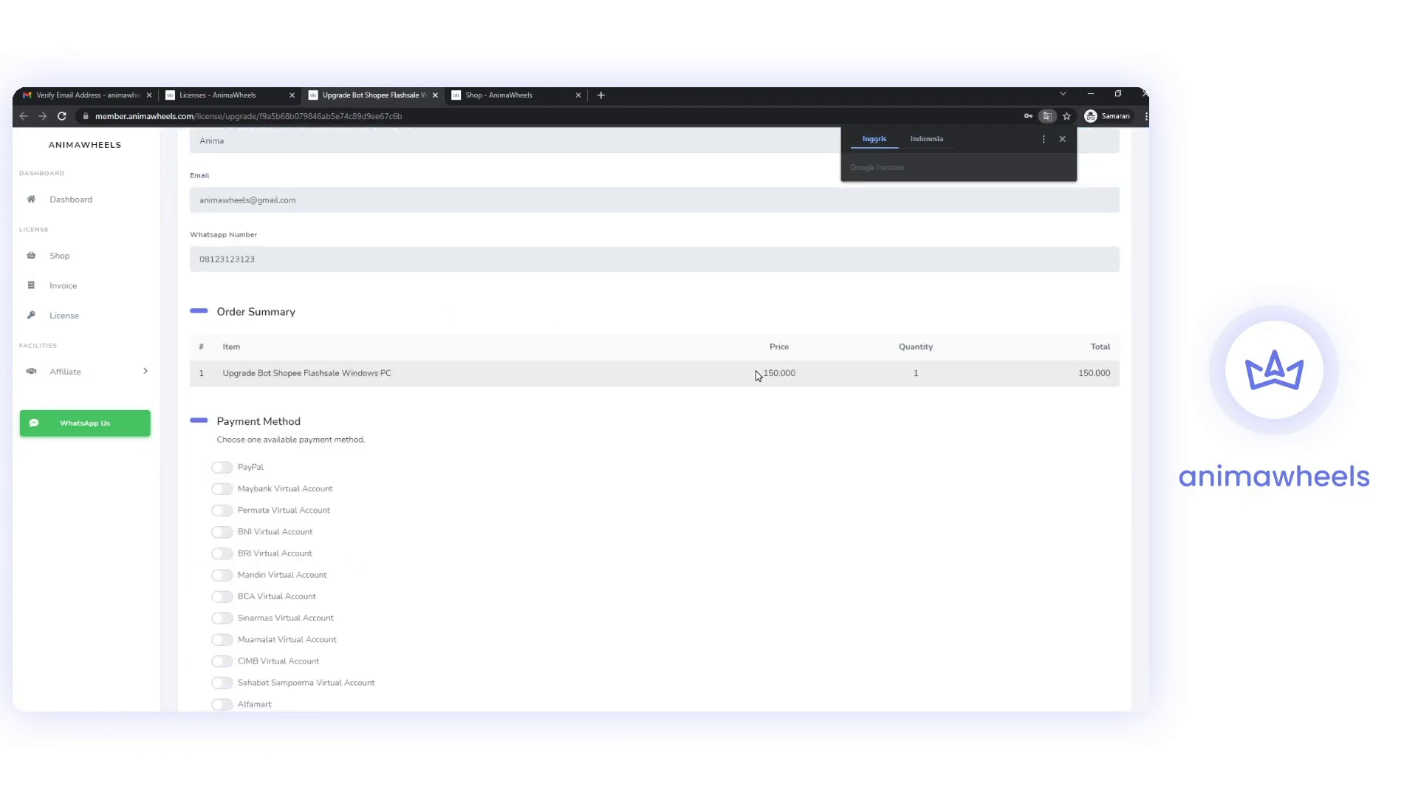
pyautogui.scroll(-2, 757, 375)
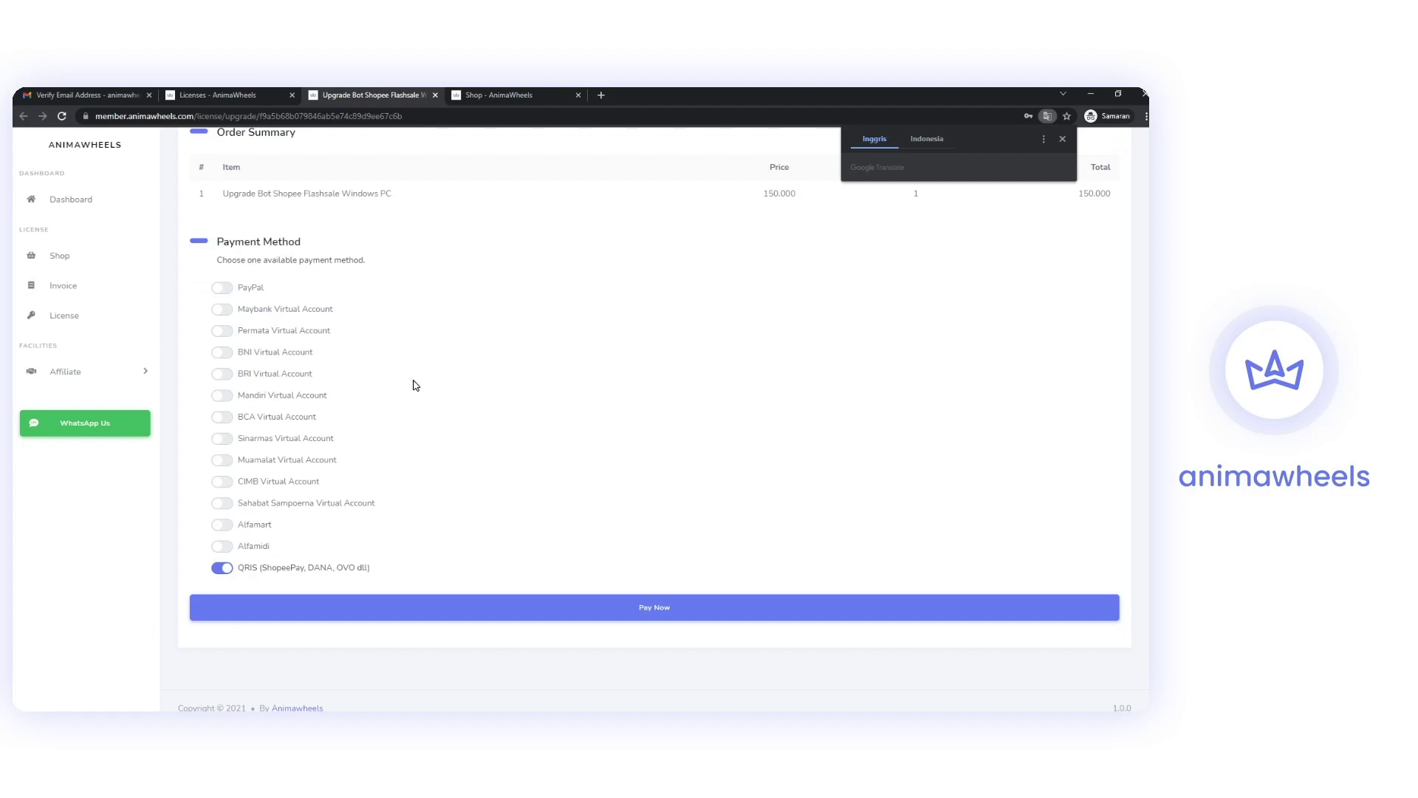
pyautogui.scroll(4, 415, 385)
pyautogui.scroll(3, 334, 300)
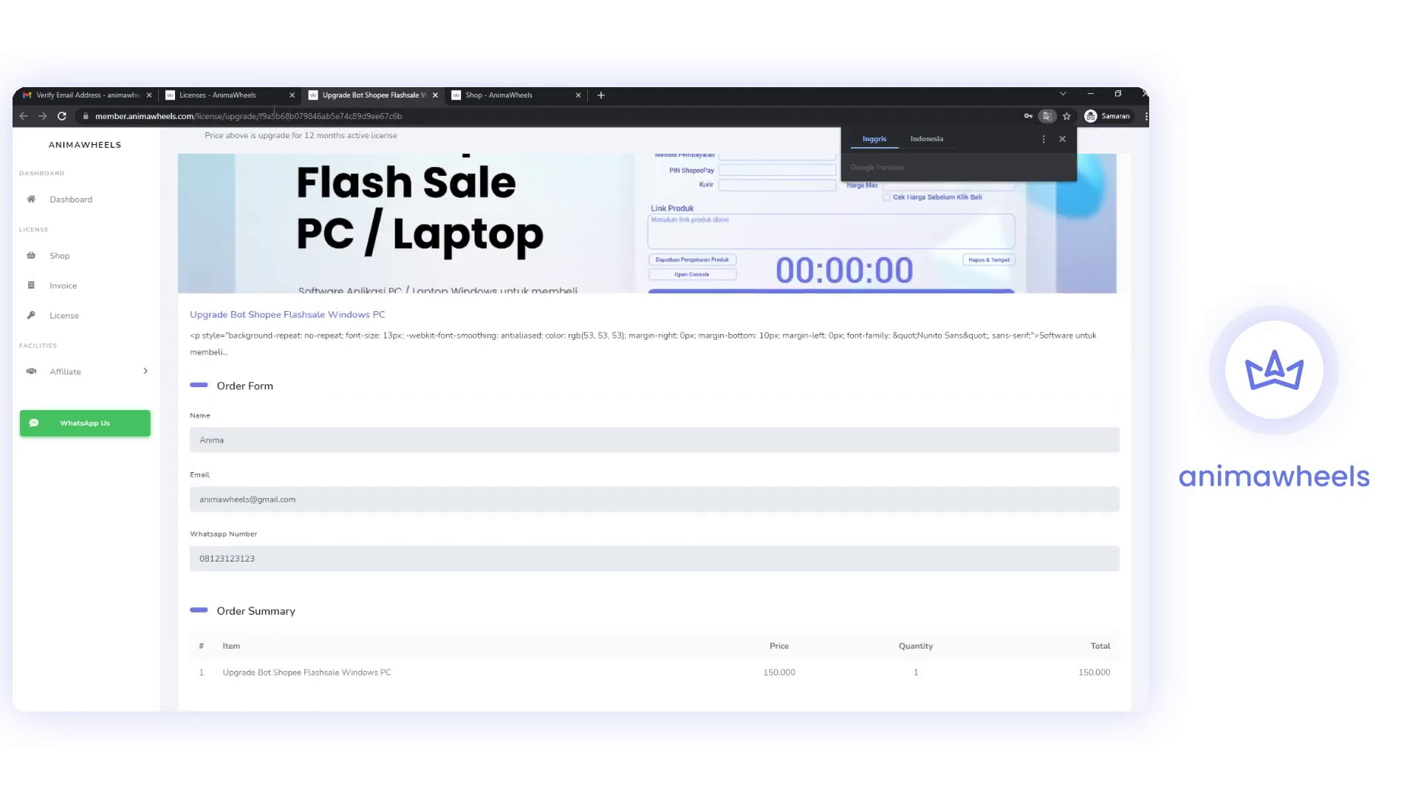
pyautogui.click(218, 94)
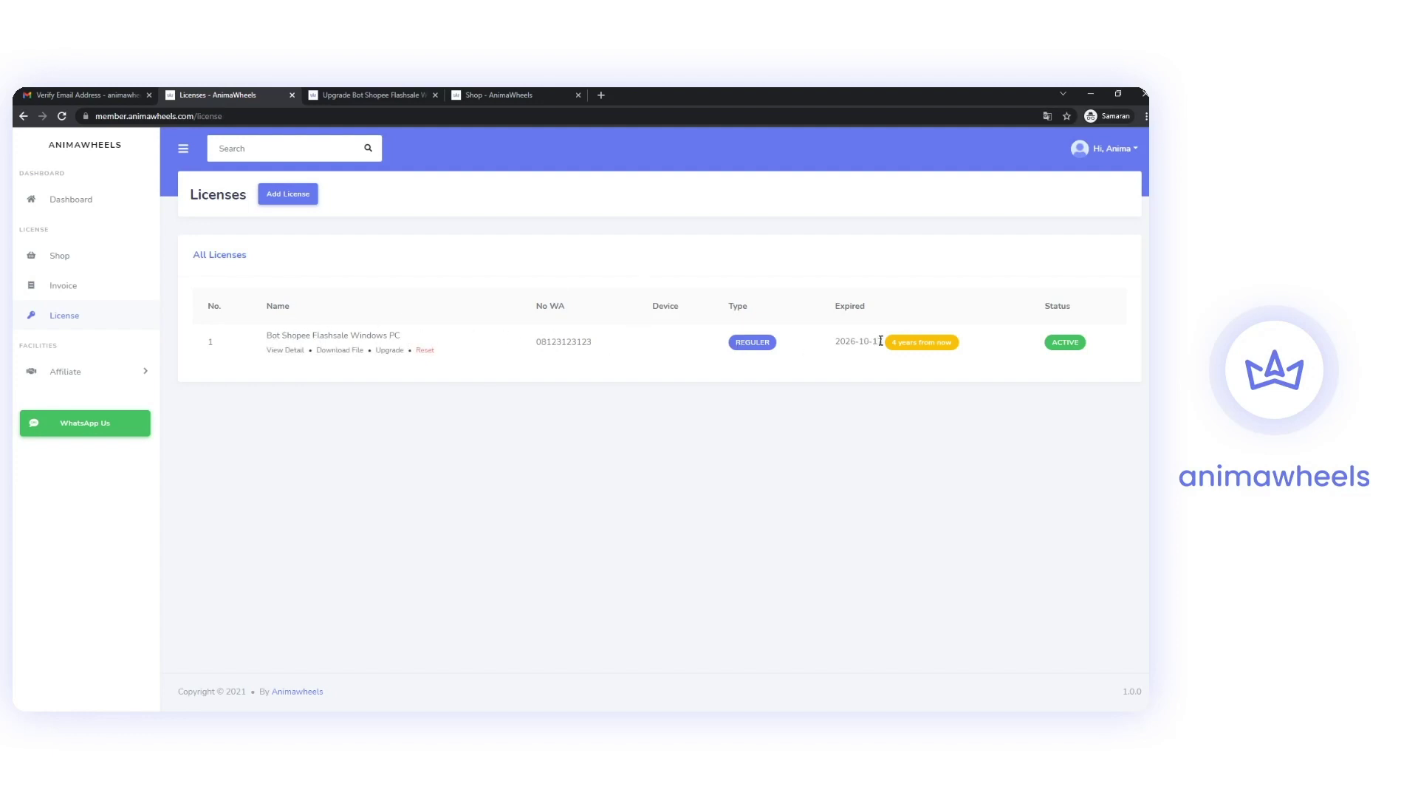
# Download bot_shopee_v2.9.12.zip (10.6 MB) from the license row and show it in the Downloads folder.
pyautogui.click(341, 353)
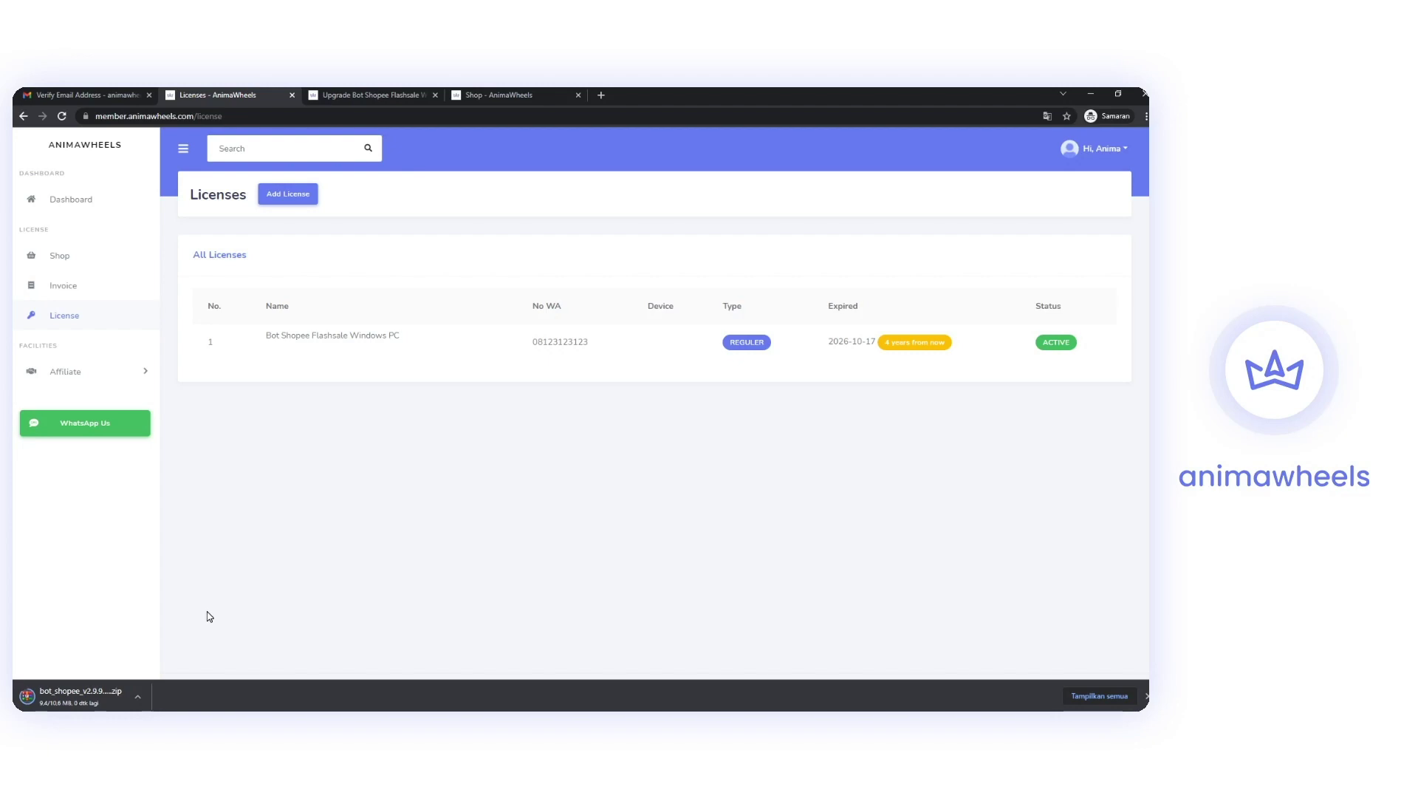
pyautogui.click(143, 702)
pyautogui.click(140, 699)
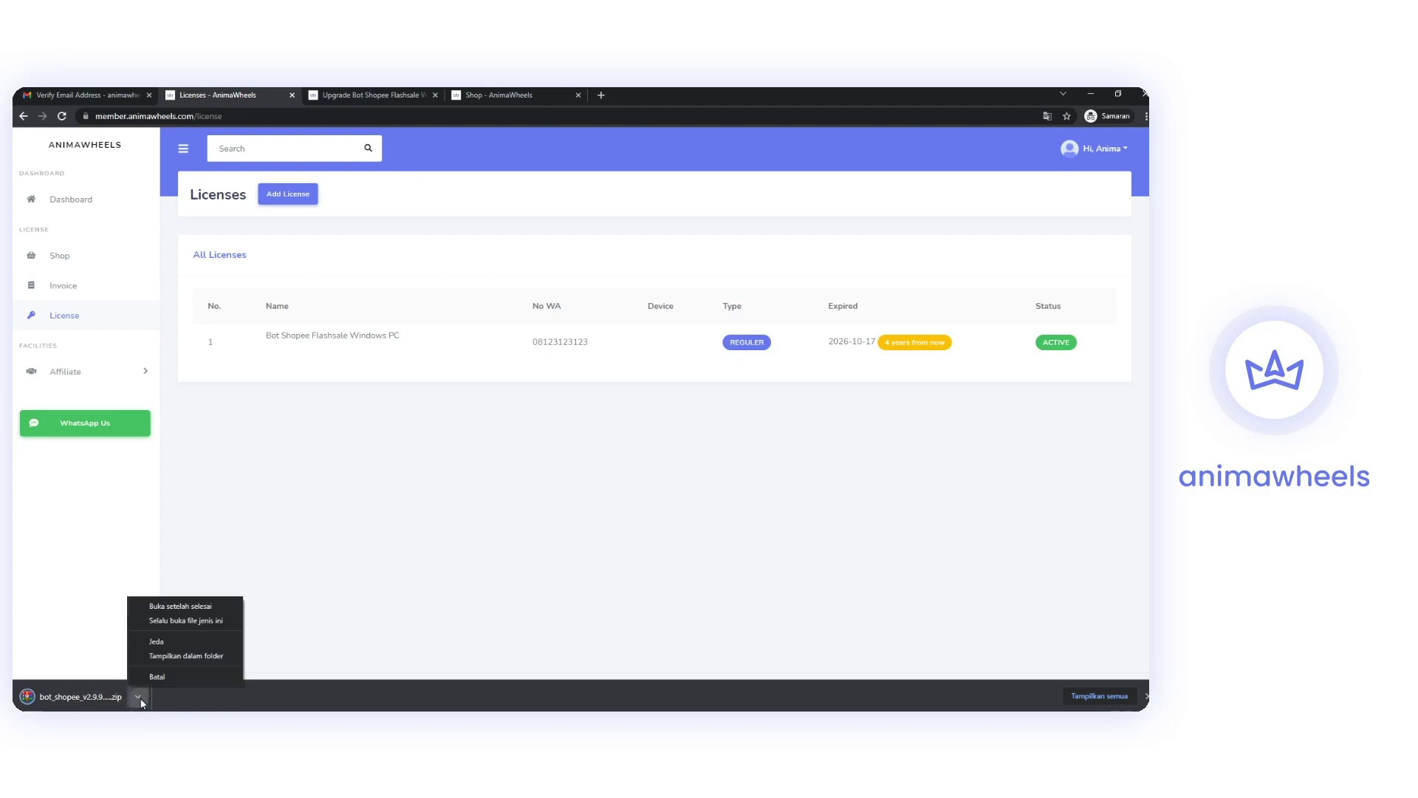
pyautogui.click(195, 661)
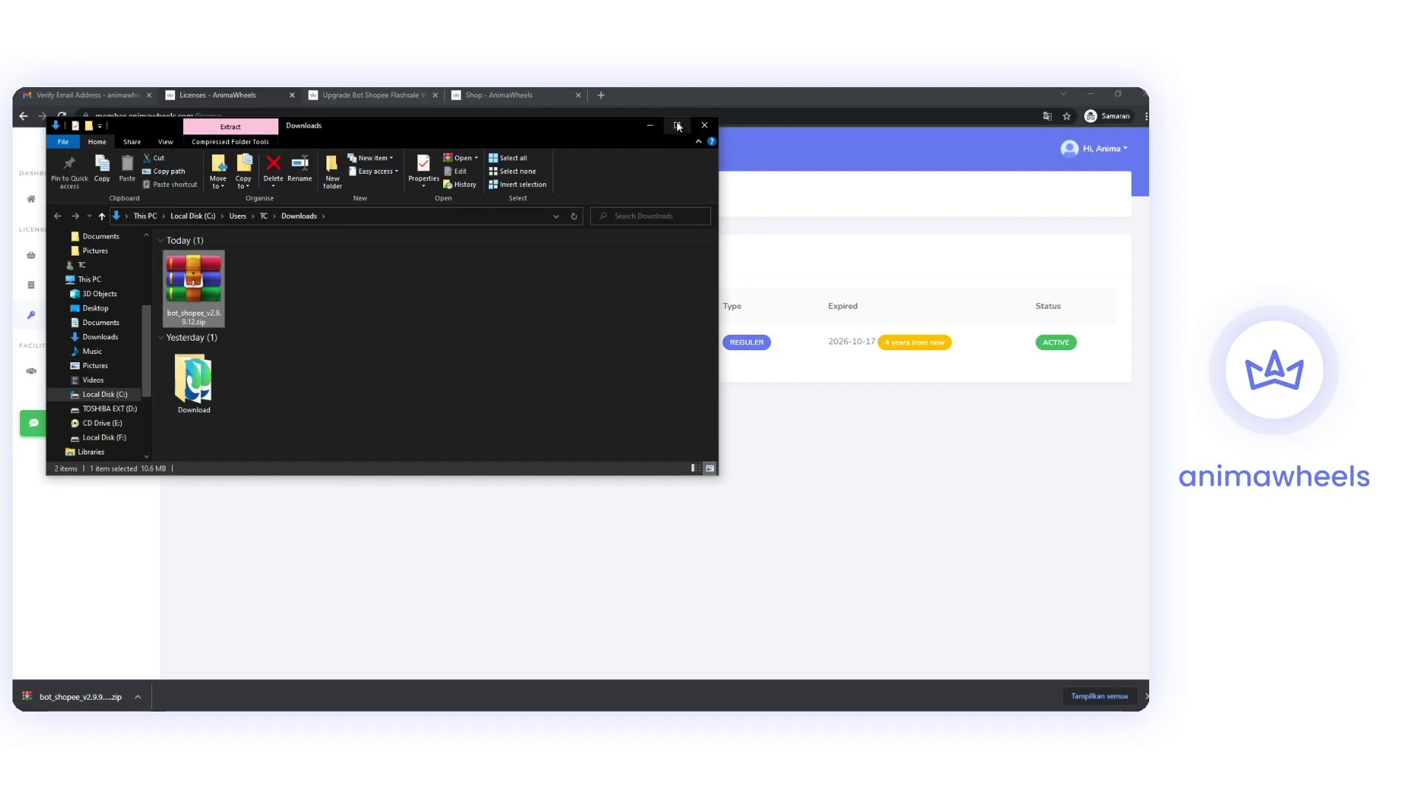
# Maximise the Downloads window and extract the zip to bot_shopee_v2.9.9.12\.
pyautogui.click(677, 126)
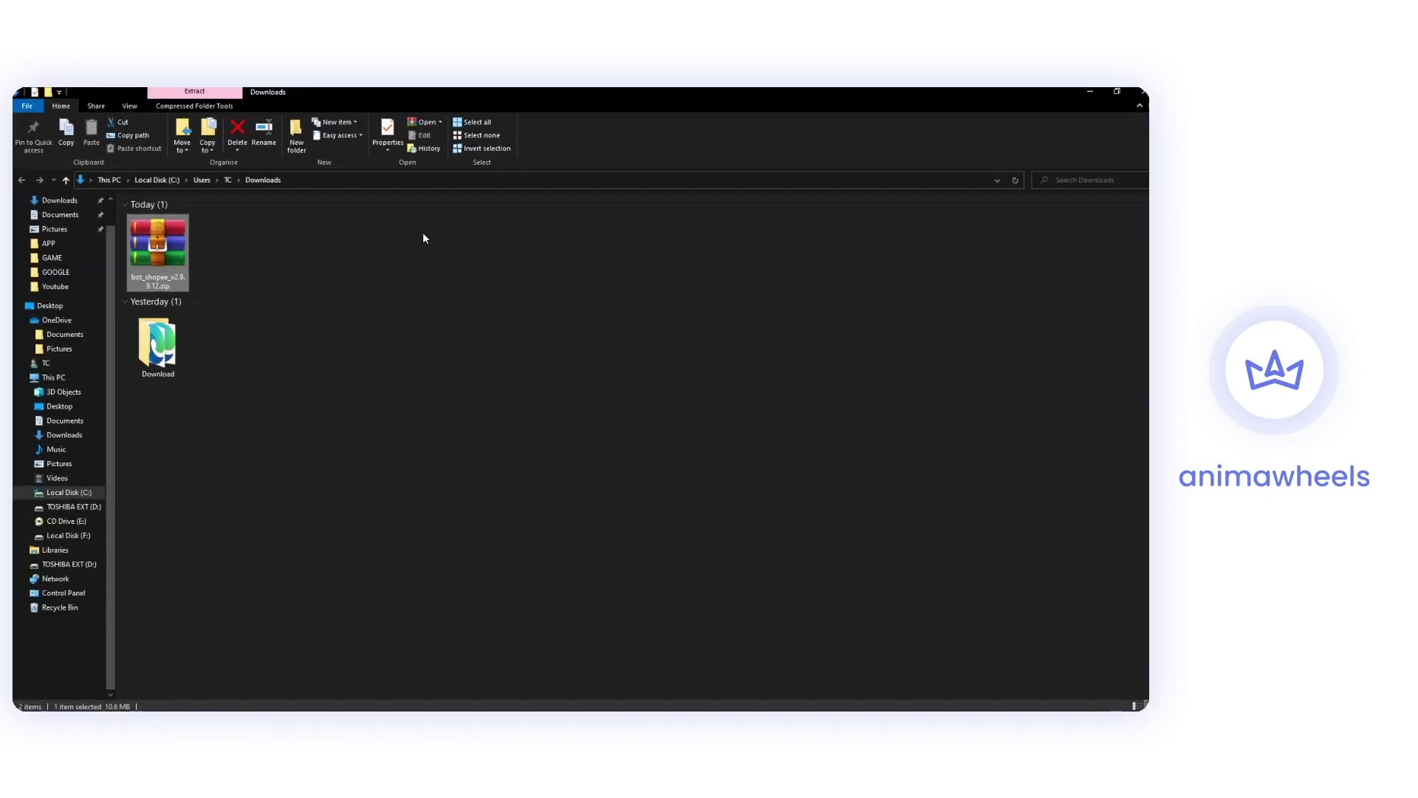
pyautogui.rightClick(160, 238)
pyautogui.click(362, 238)
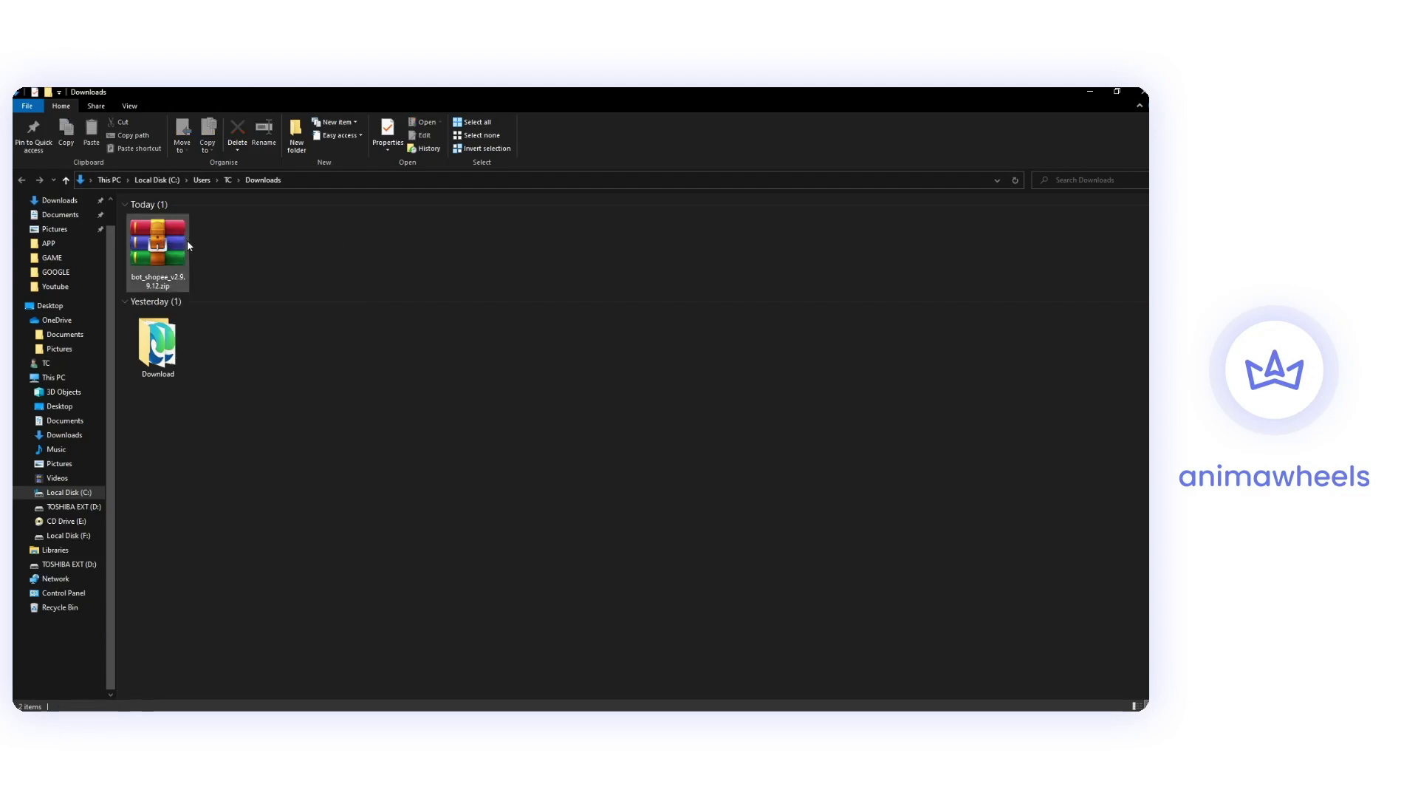
pyautogui.moveTo(330, 243); pyautogui.dragTo(173, 254)
pyautogui.click(319, 253)
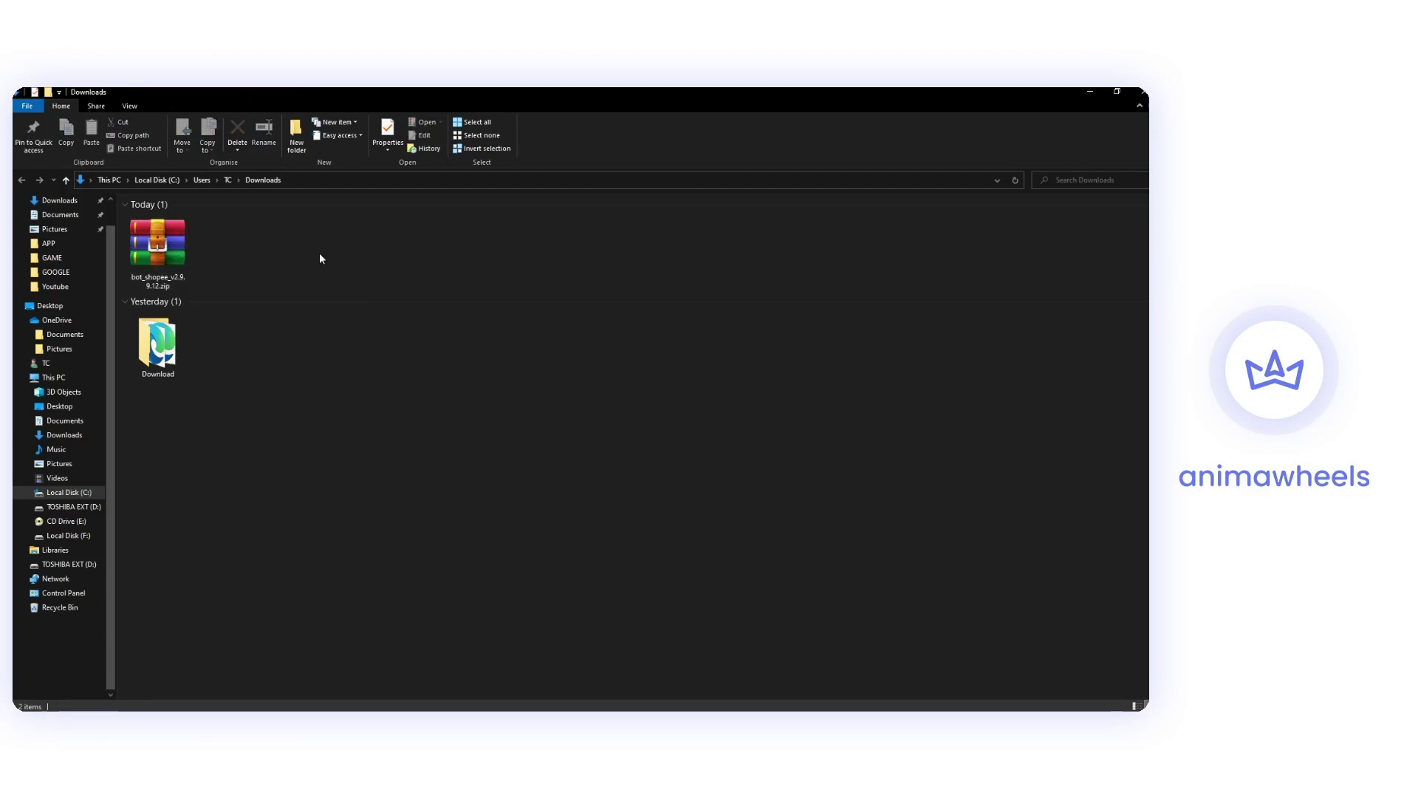
pyautogui.click(166, 249)
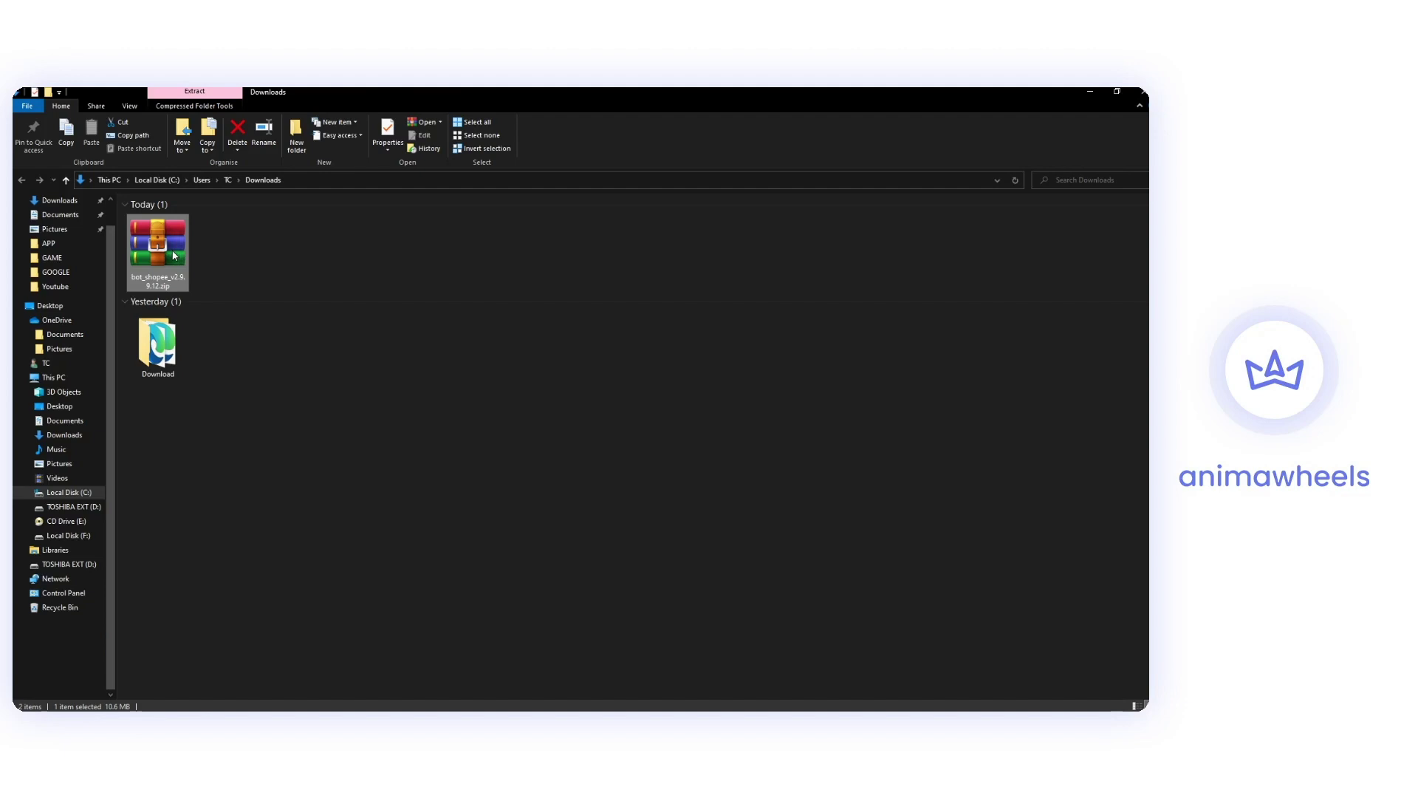
pyautogui.rightClick(175, 254)
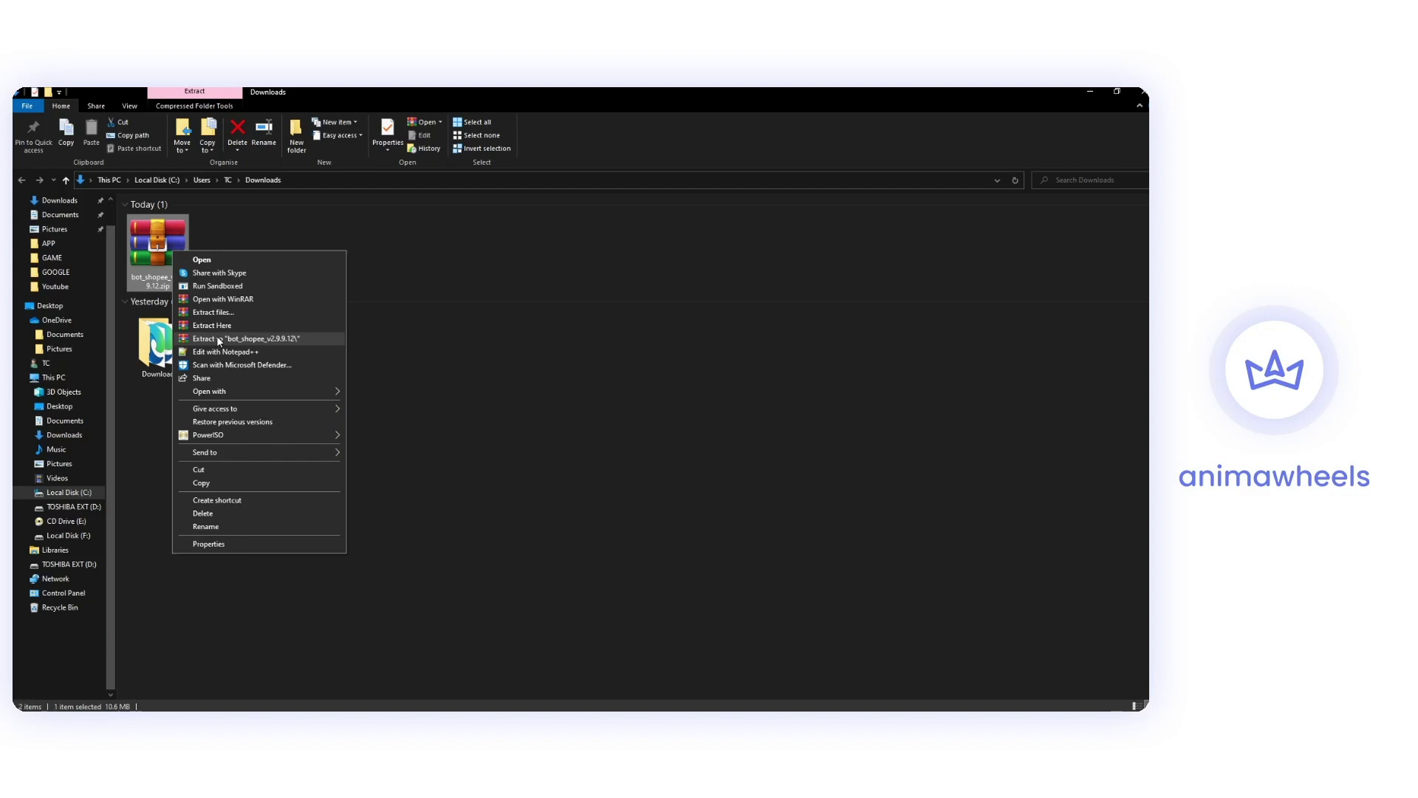
pyautogui.click(302, 337)
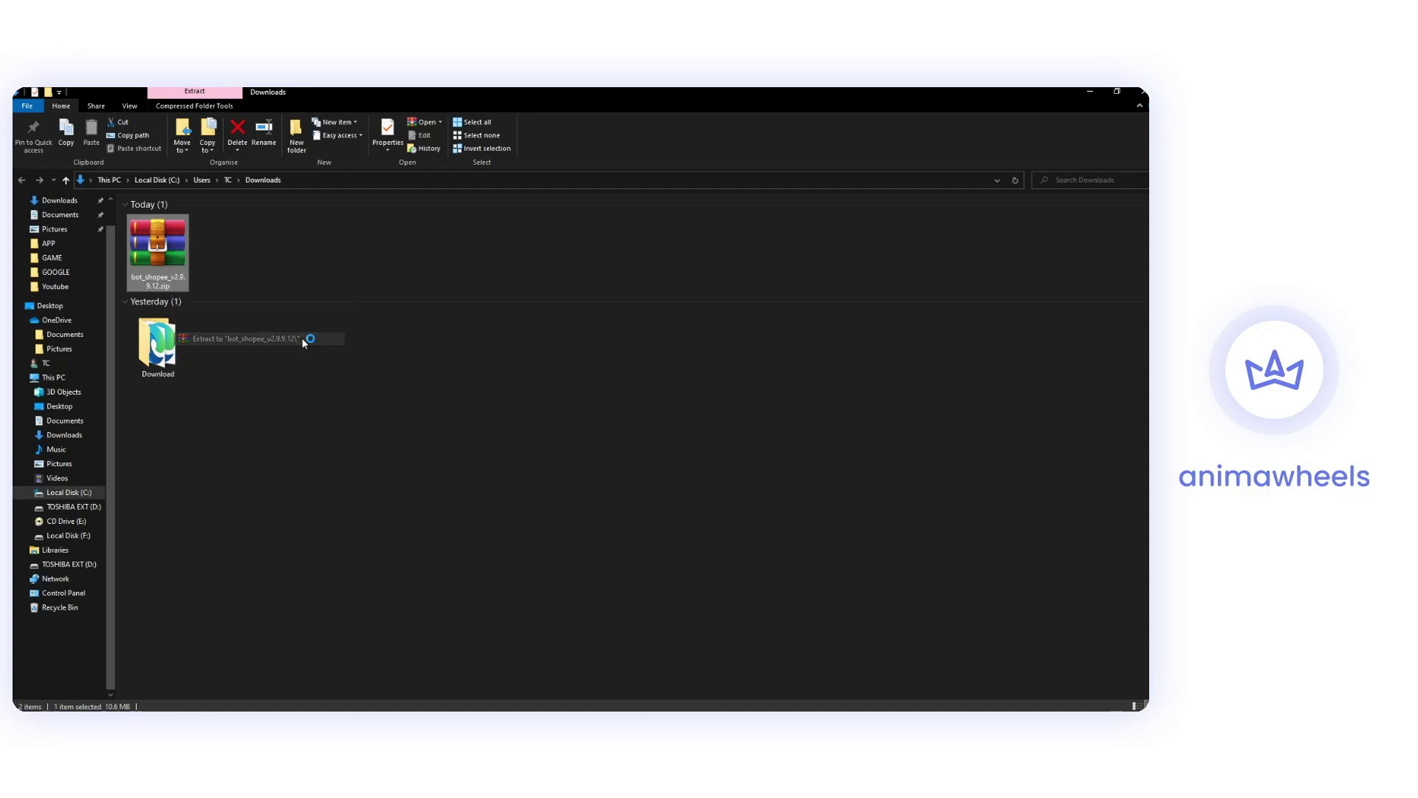
# Open the extracted bot folder and look over its 22 files.
pyautogui.click(308, 247)
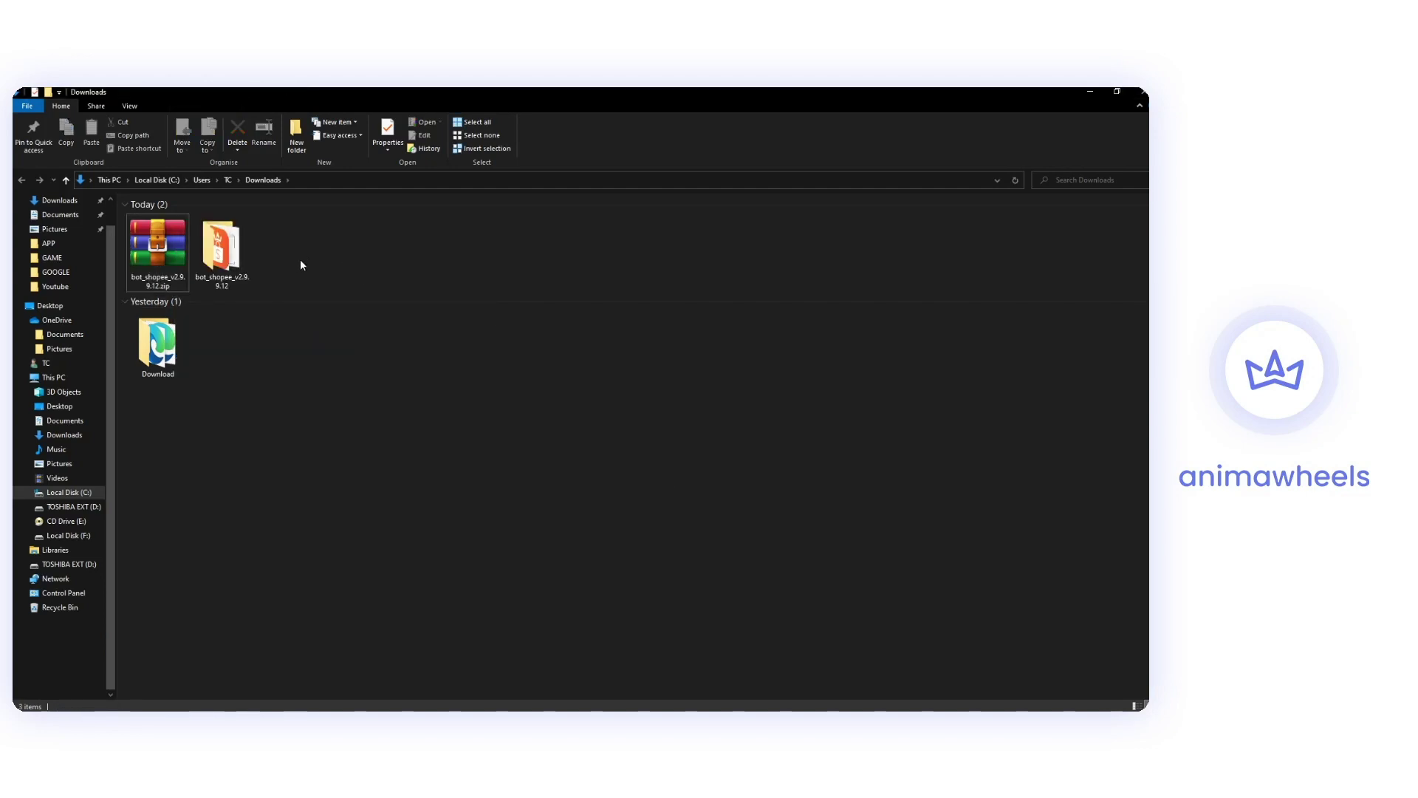
pyautogui.doubleClick(230, 245)
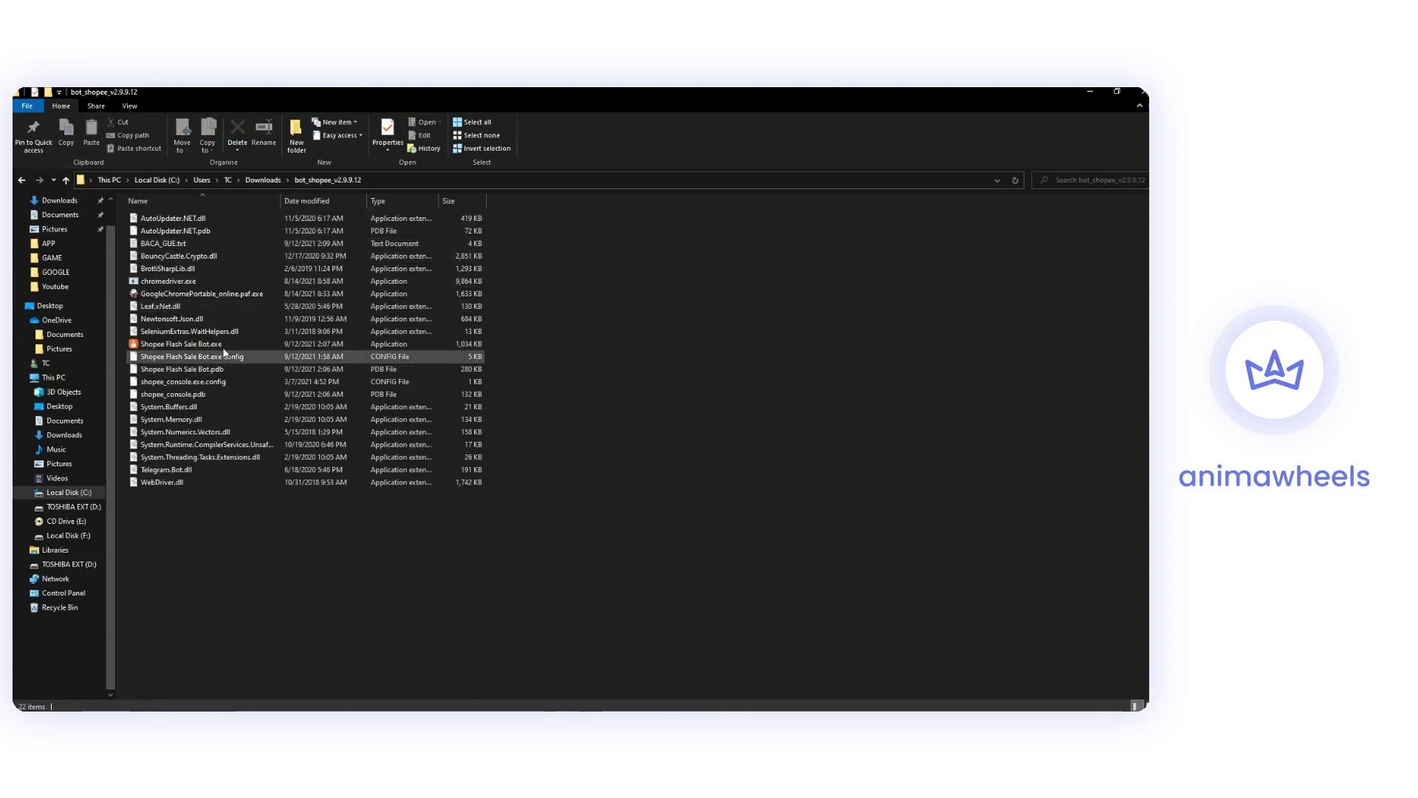
pyautogui.moveTo(171, 530); pyautogui.dragTo(175, 213)
pyautogui.click(175, 525)
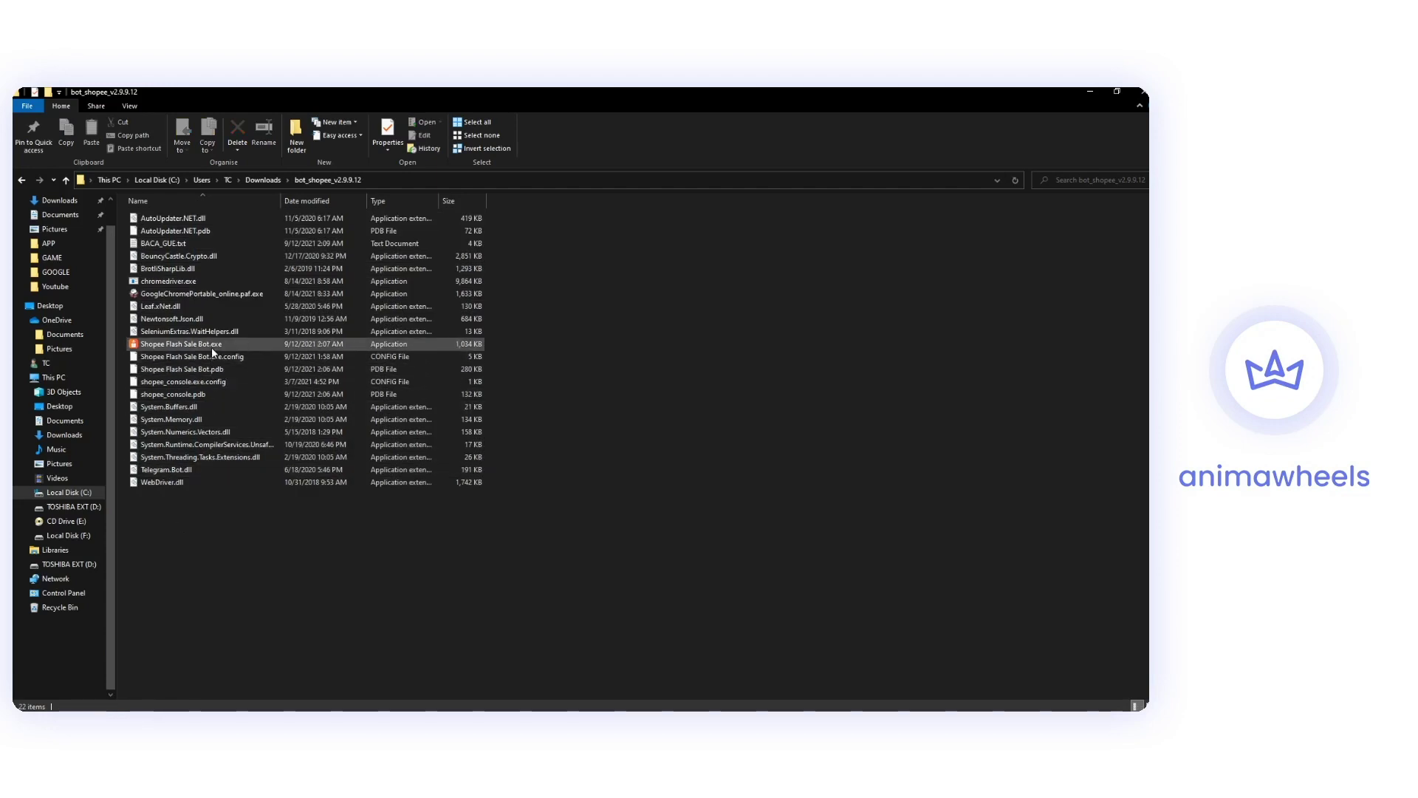
# Launch Shopee Flash Sale Bot.exe, keep English (British) and accept the Chrome Portable licence.
pyautogui.doubleClick(166, 343)
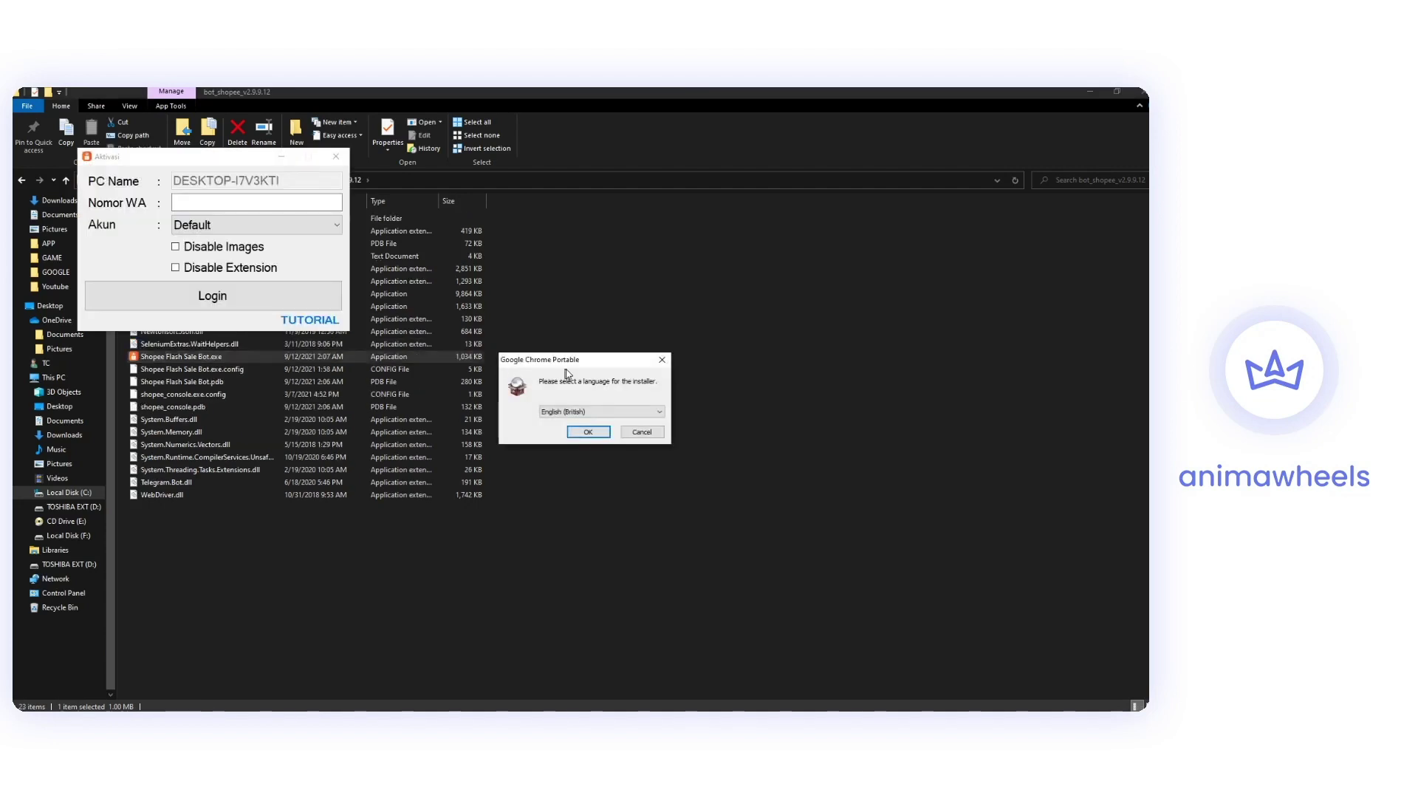
pyautogui.moveTo(582, 364); pyautogui.dragTo(485, 245)
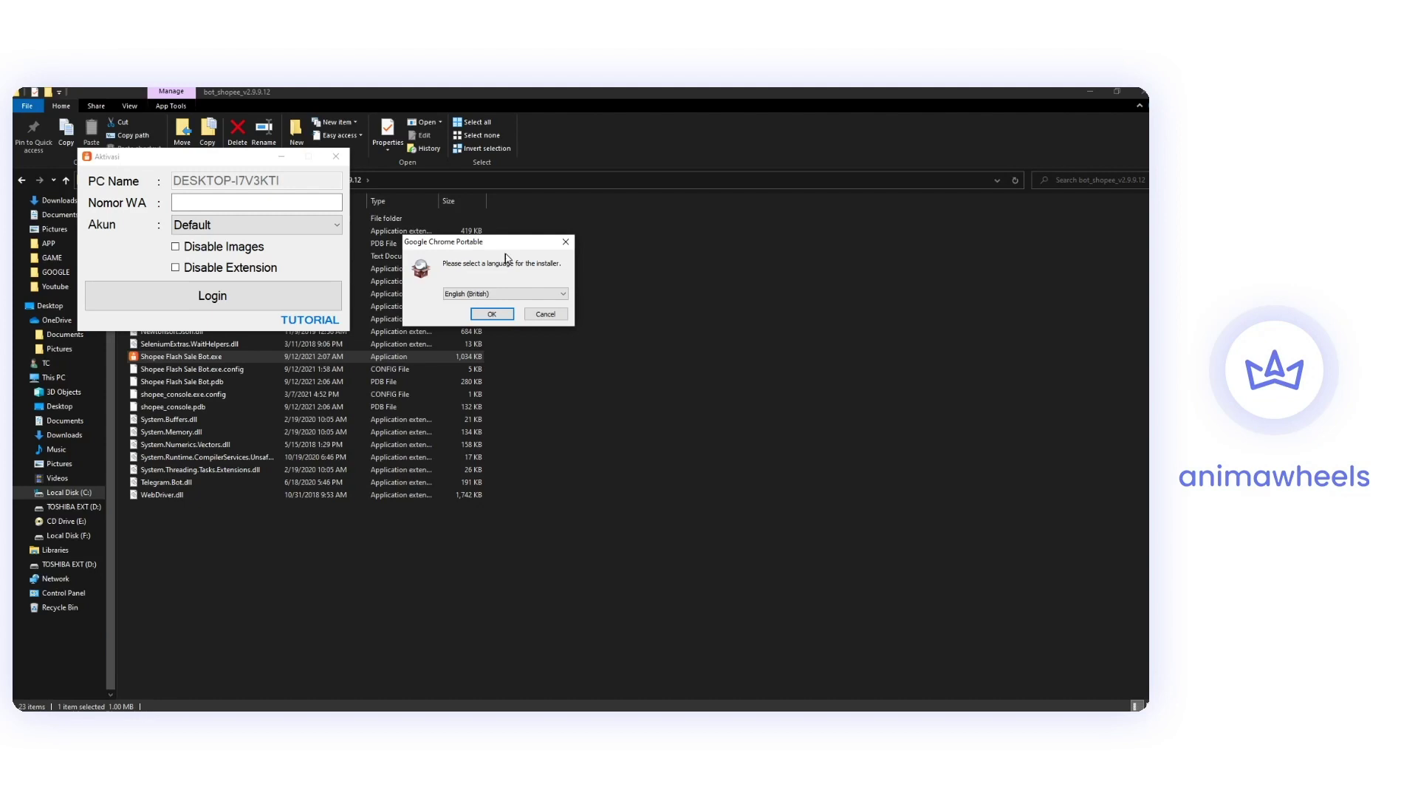
pyautogui.click(505, 297)
pyautogui.click(478, 300)
pyautogui.click(488, 316)
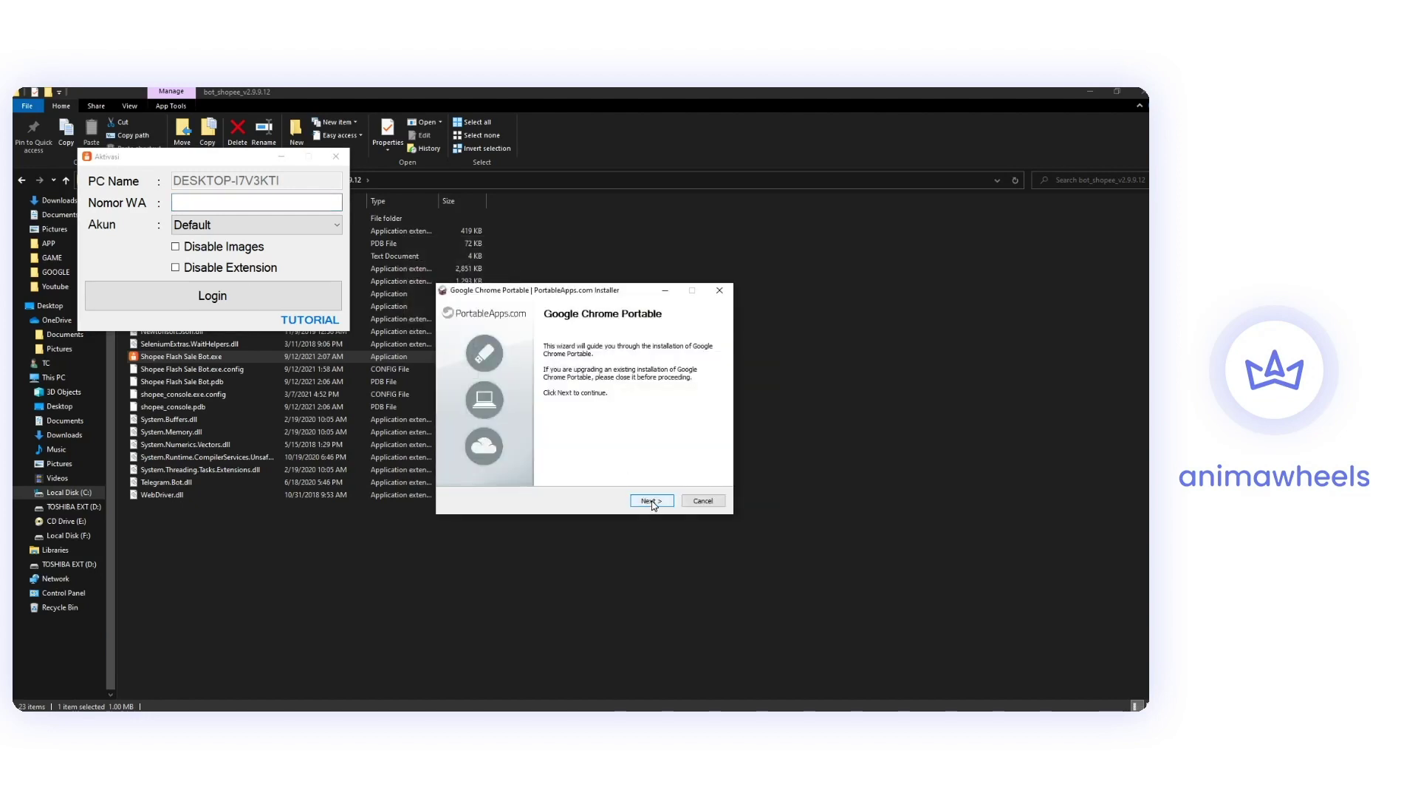
pyautogui.click(651, 502)
pyautogui.click(666, 504)
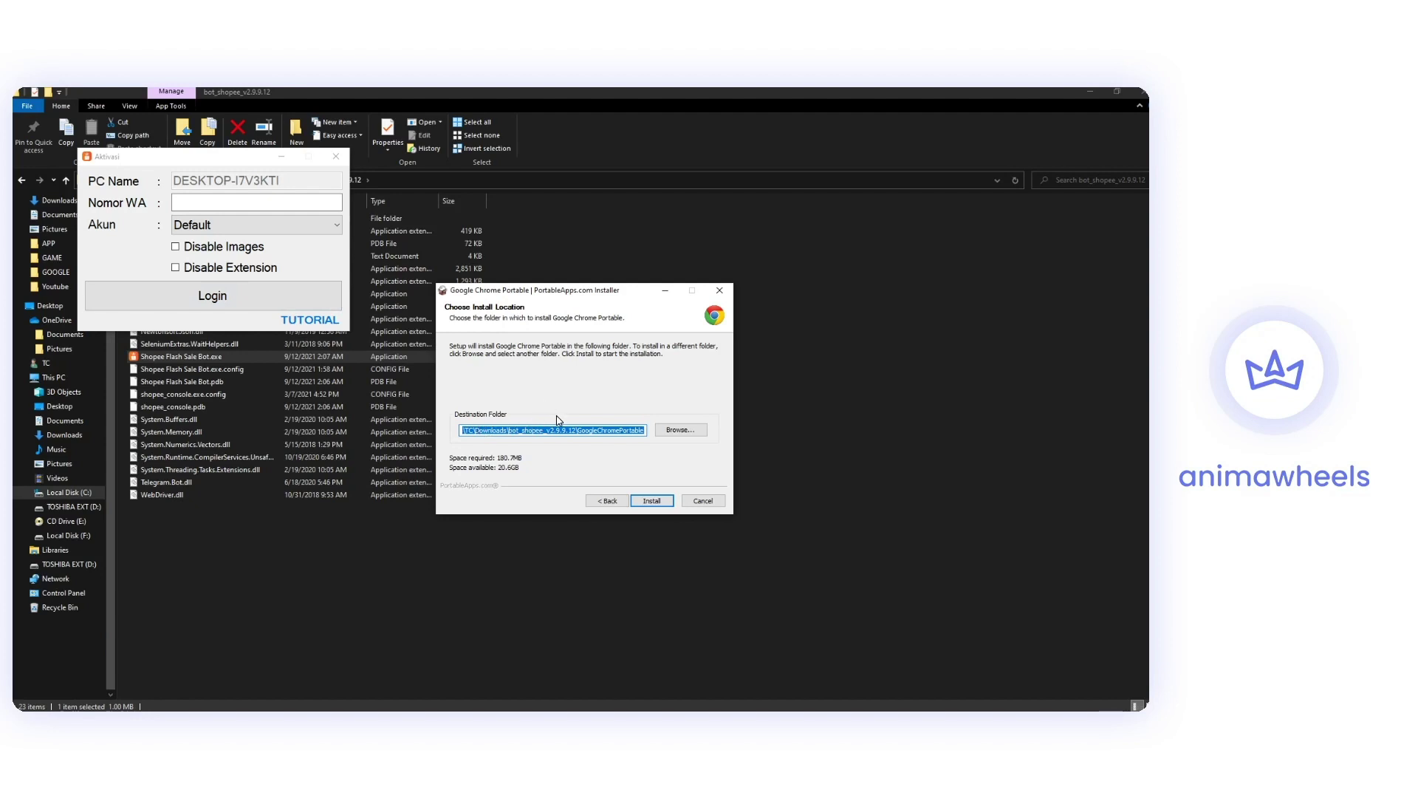
# Install Chrome Portable into the bot's GoogleChromePortable folder and finish the setup.
pyautogui.click(499, 431)
pyautogui.moveTo(479, 432); pyautogui.dragTo(574, 432)
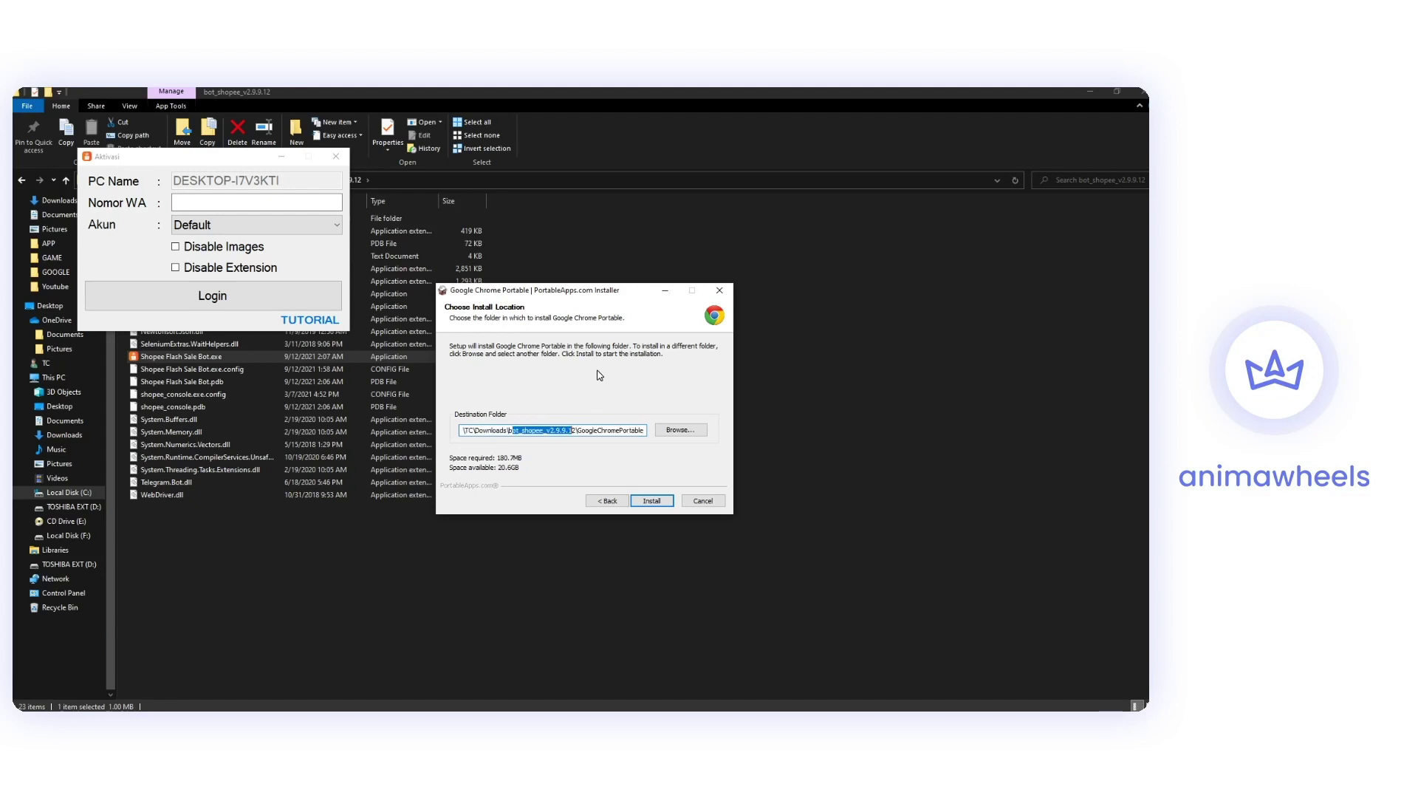
pyautogui.click(579, 431)
pyautogui.click(651, 500)
pyautogui.click(652, 501)
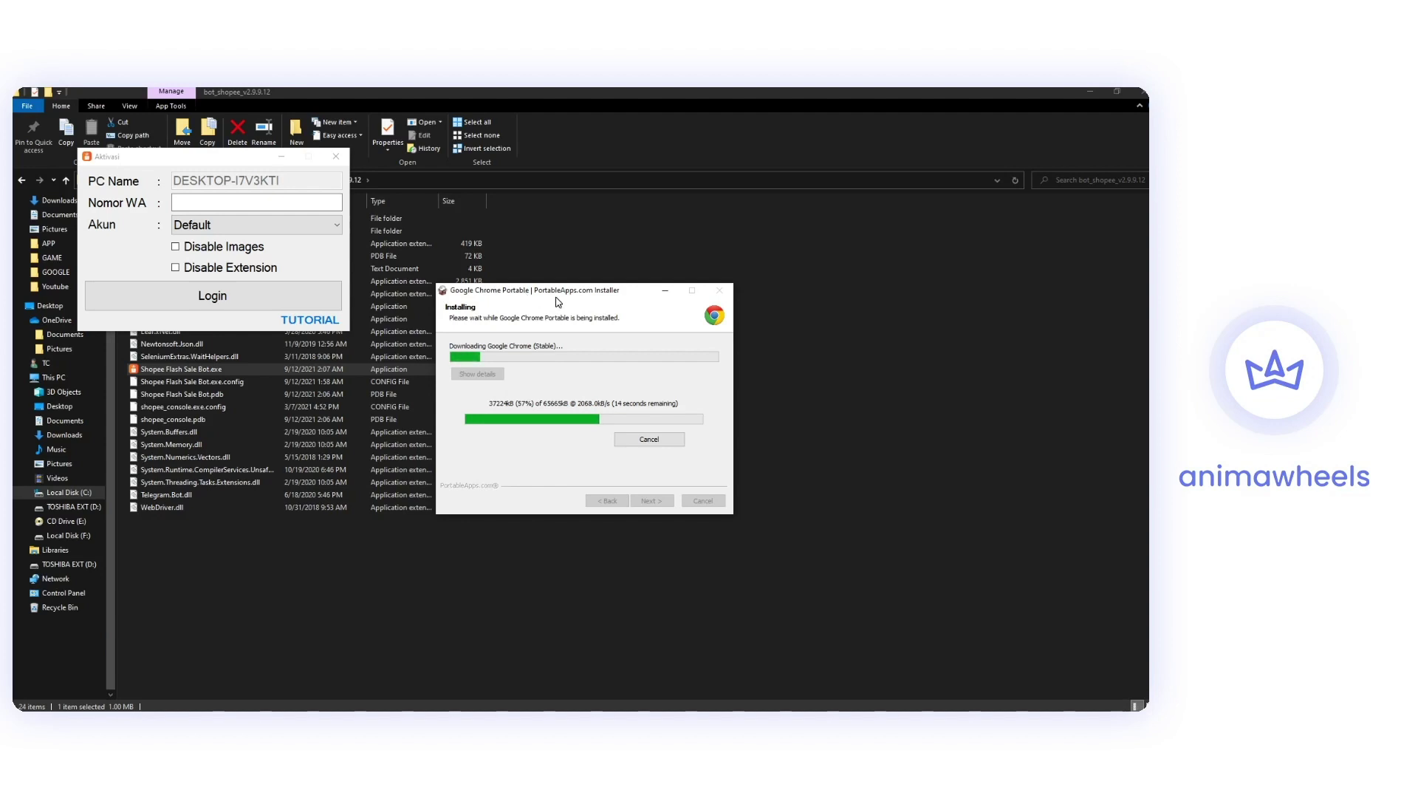
pyautogui.moveTo(567, 298); pyautogui.dragTo(556, 258)
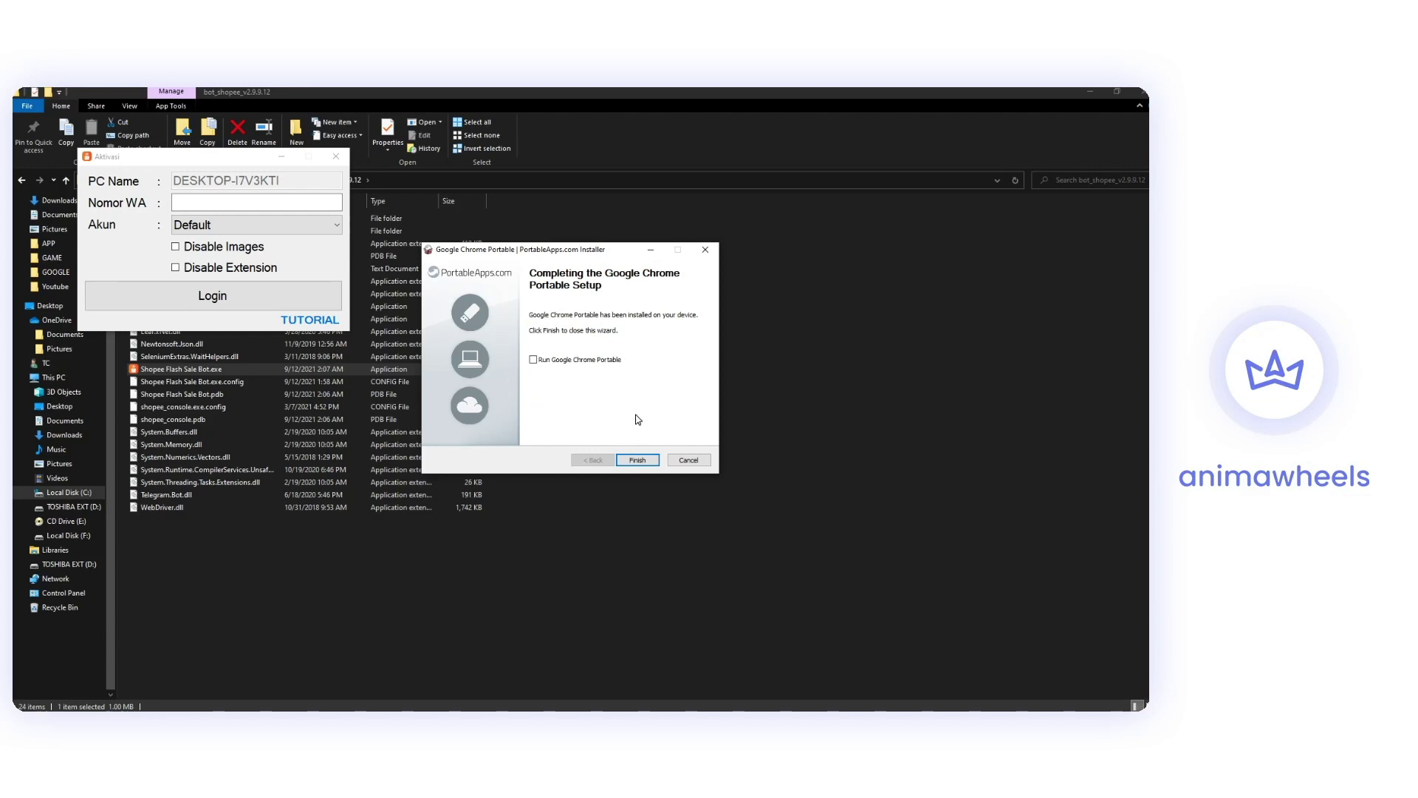
pyautogui.click(638, 459)
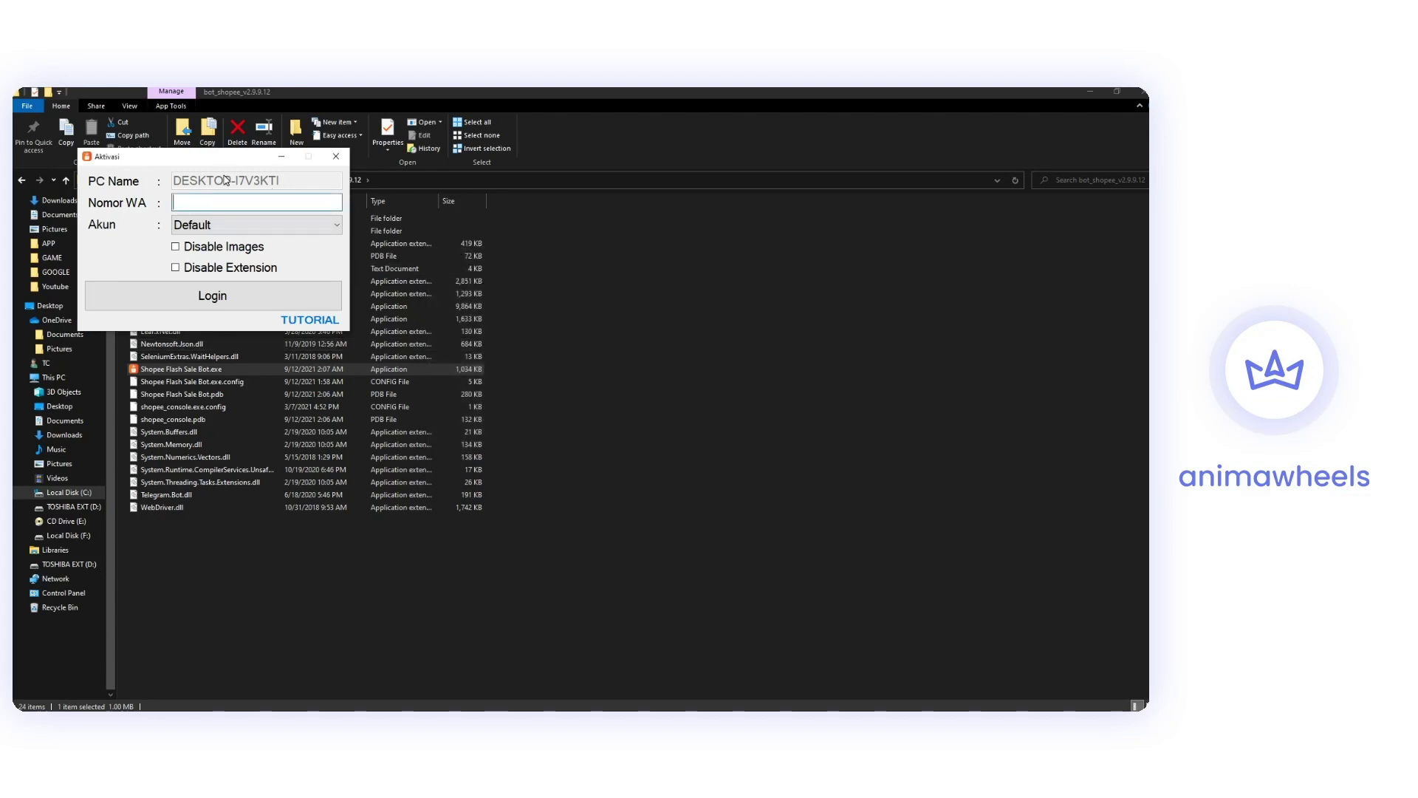
# Enter the WhatsApp number, create a new account named Shopee1, and log in.
pyautogui.moveTo(209, 166); pyautogui.dragTo(558, 313)
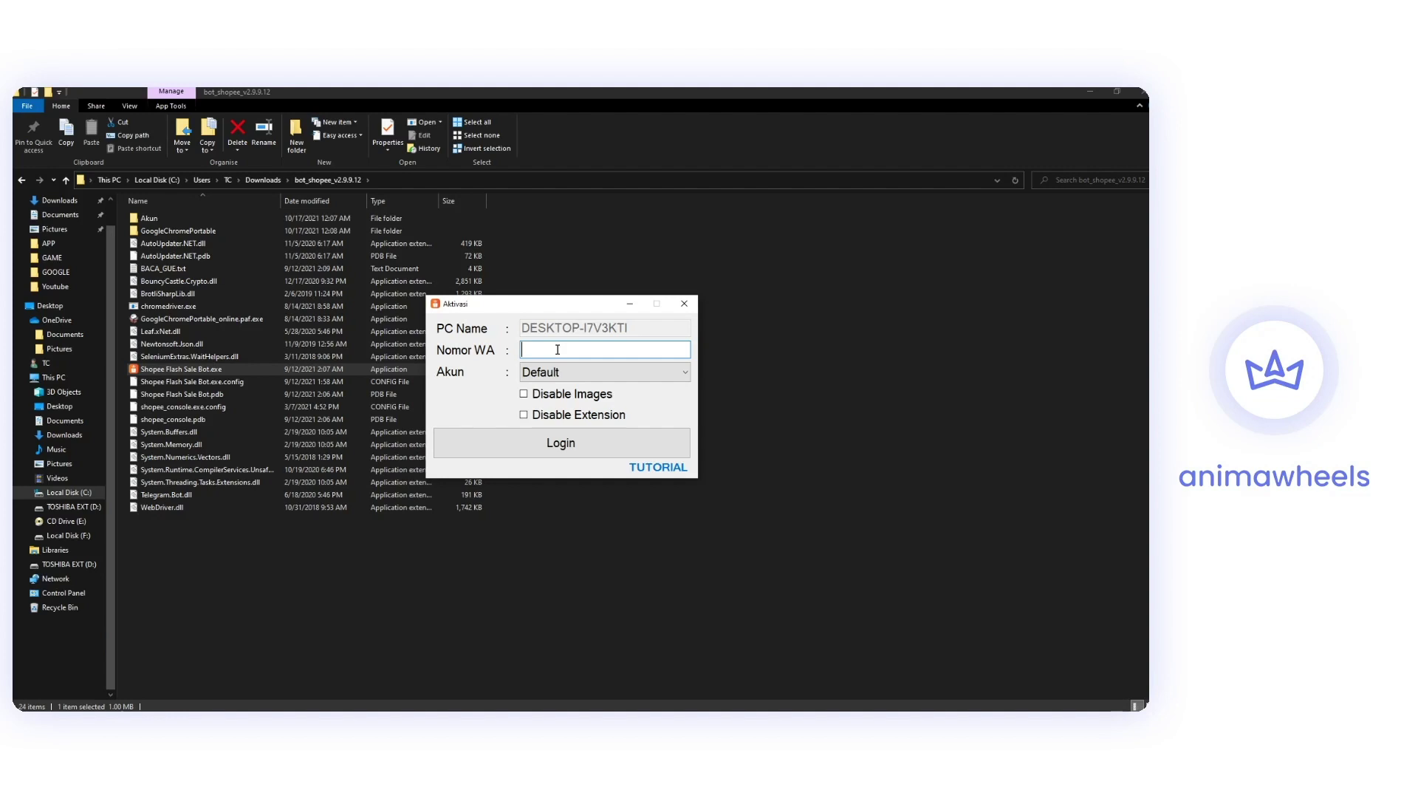
pyautogui.write('123123123')
pyautogui.click(556, 374)
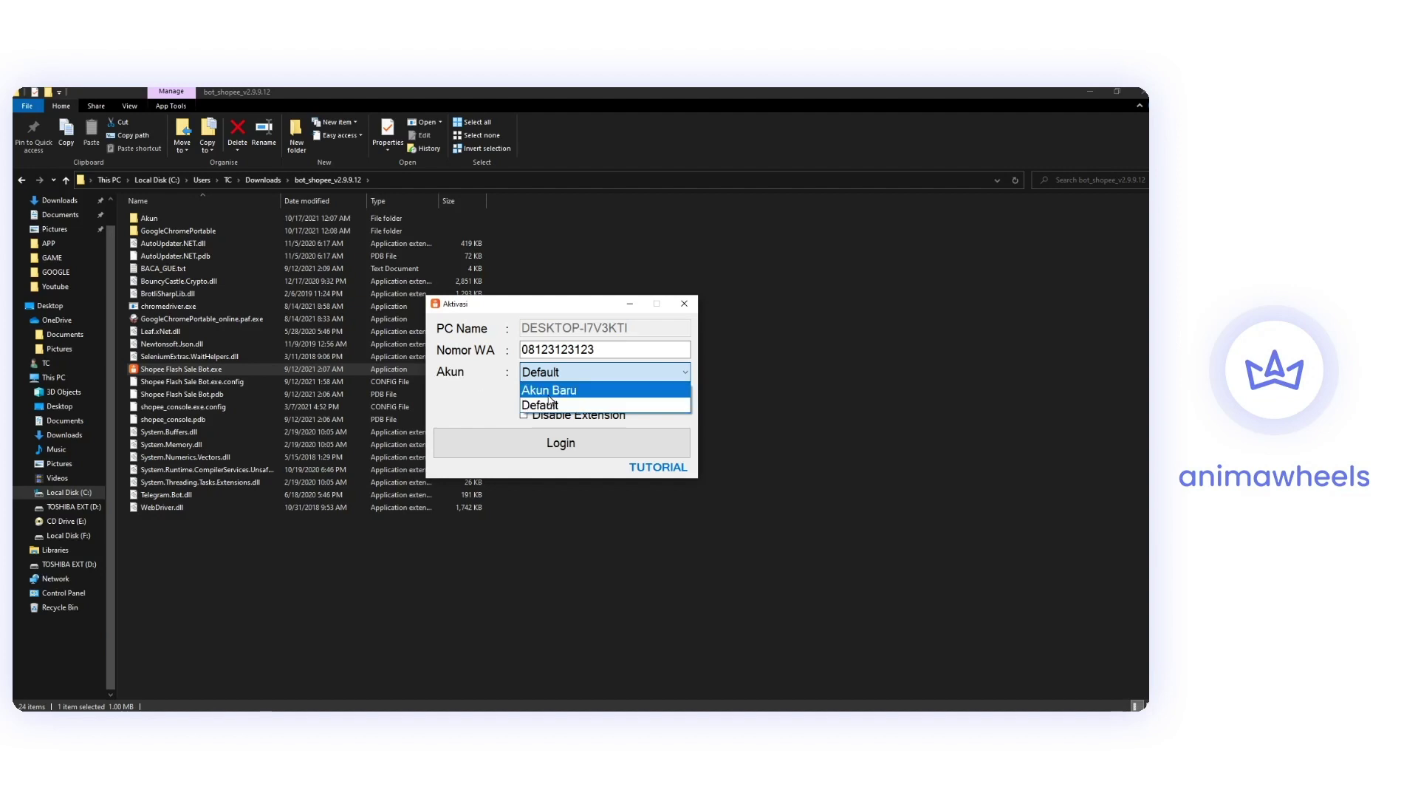
pyautogui.click(591, 390)
pyautogui.write('Shopee1')
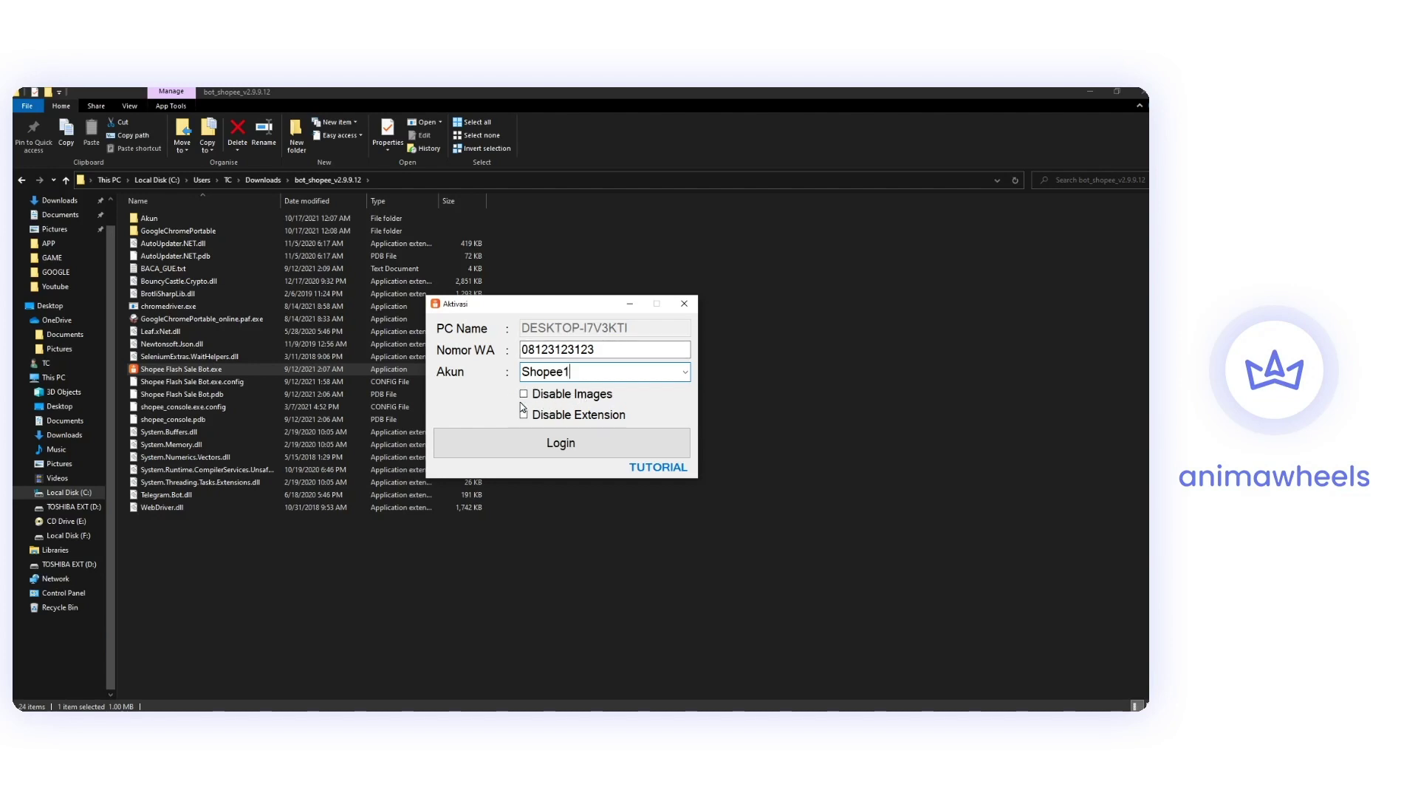
pyautogui.click(558, 452)
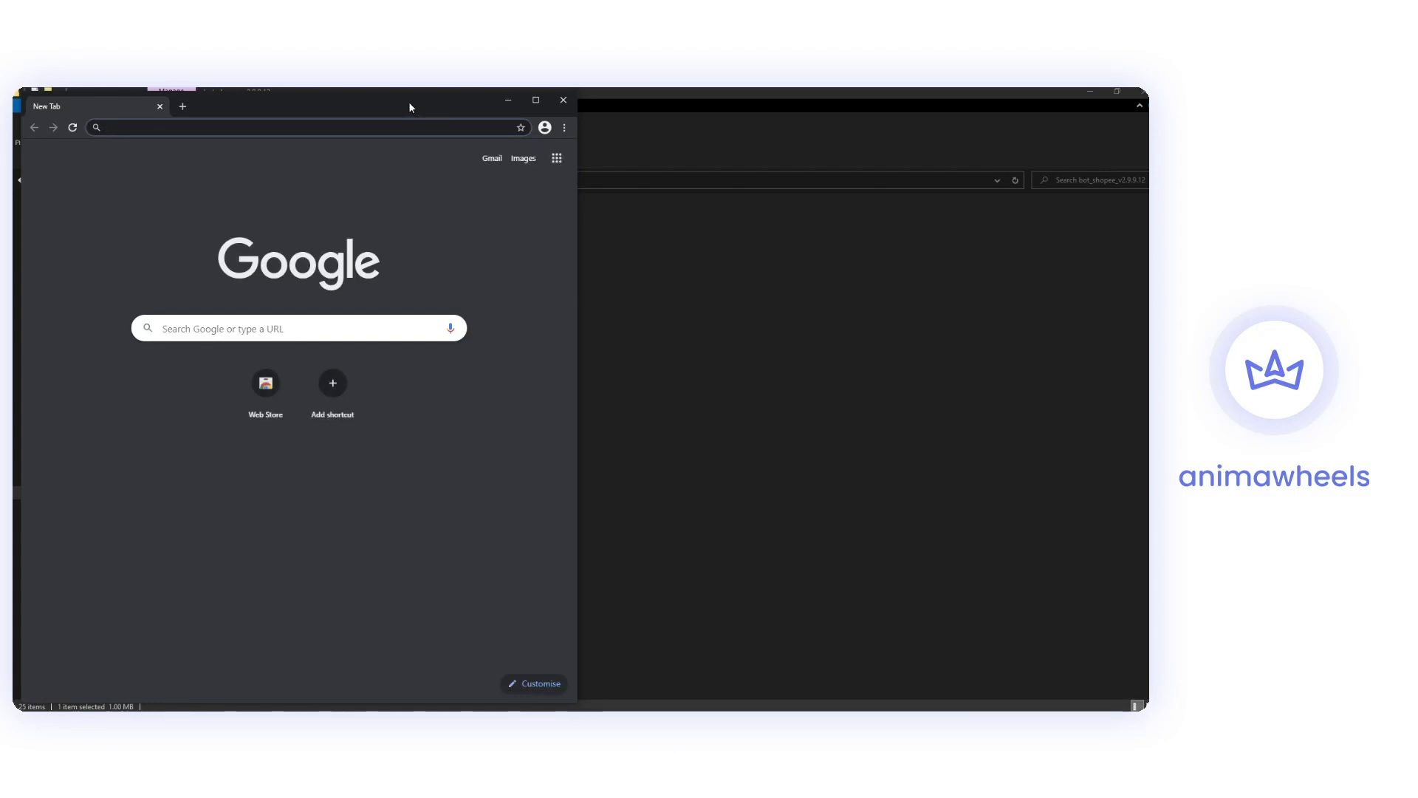
# Maximize the bot's Chrome window and move the bot window to the right.
pyautogui.click(534, 105)
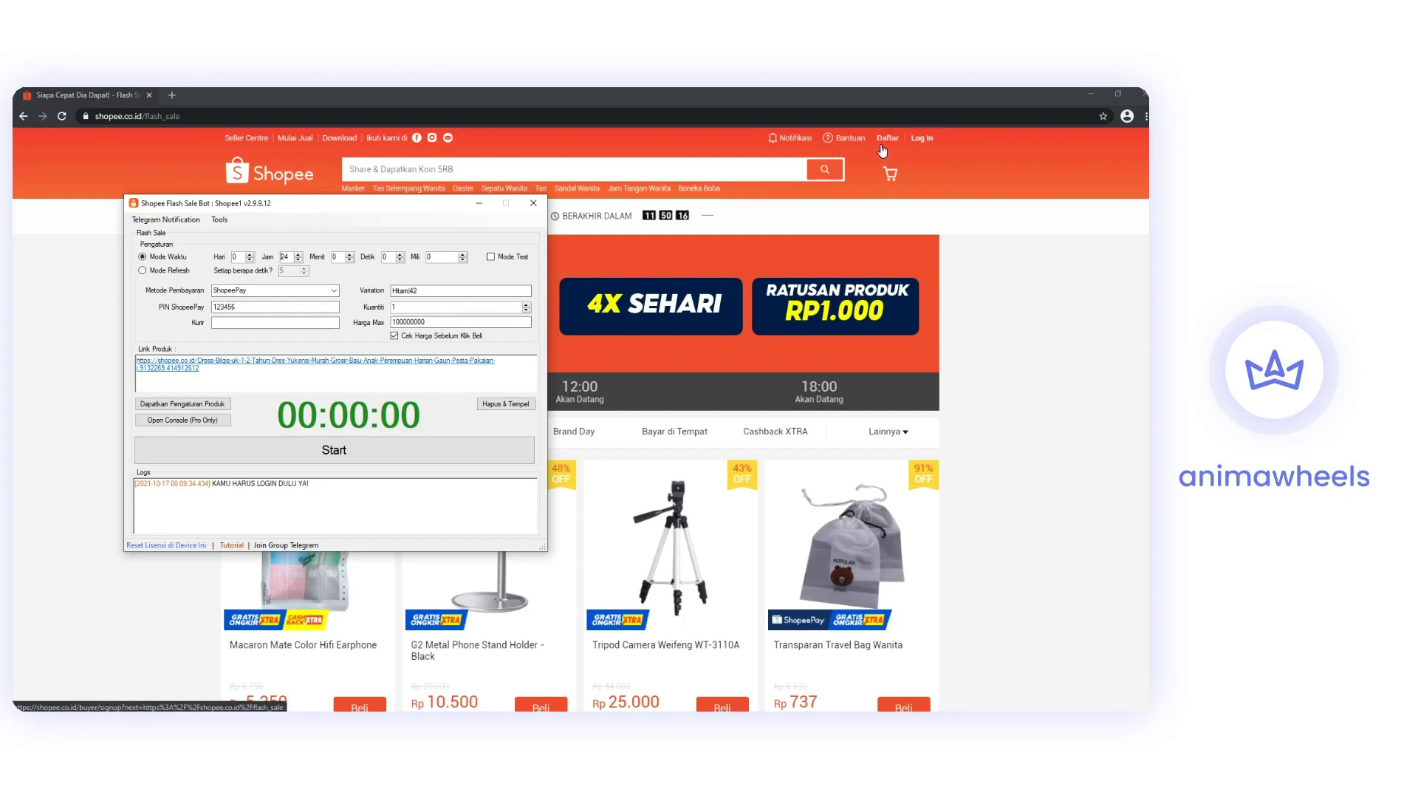
pyautogui.moveTo(368, 214); pyautogui.dragTo(628, 204)
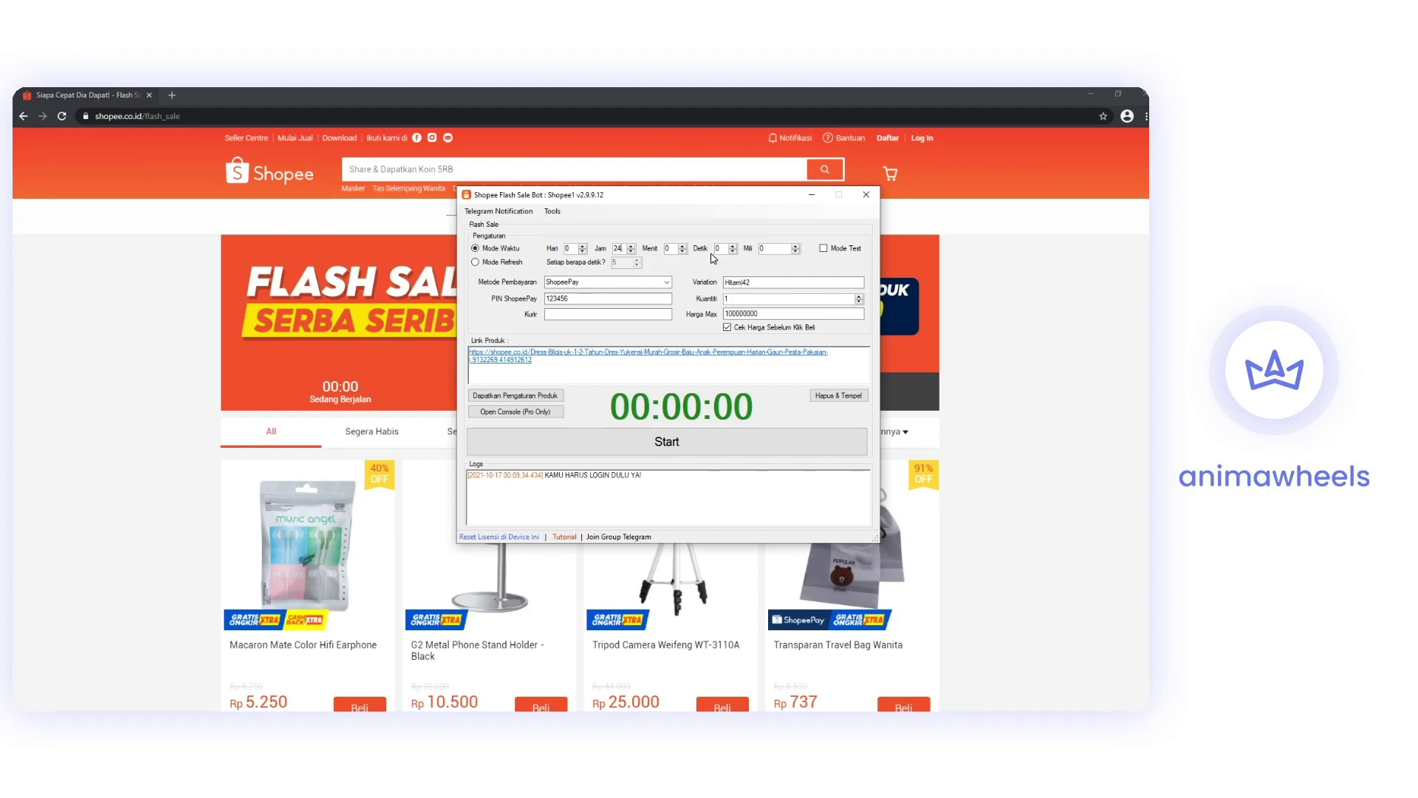
# Set Jam to 24 with Menit, Detik and Mili at 0, and tick Mode Test.
pyautogui.click(768, 250)
pyautogui.click(720, 249)
pyautogui.click(771, 249)
pyautogui.click(673, 249)
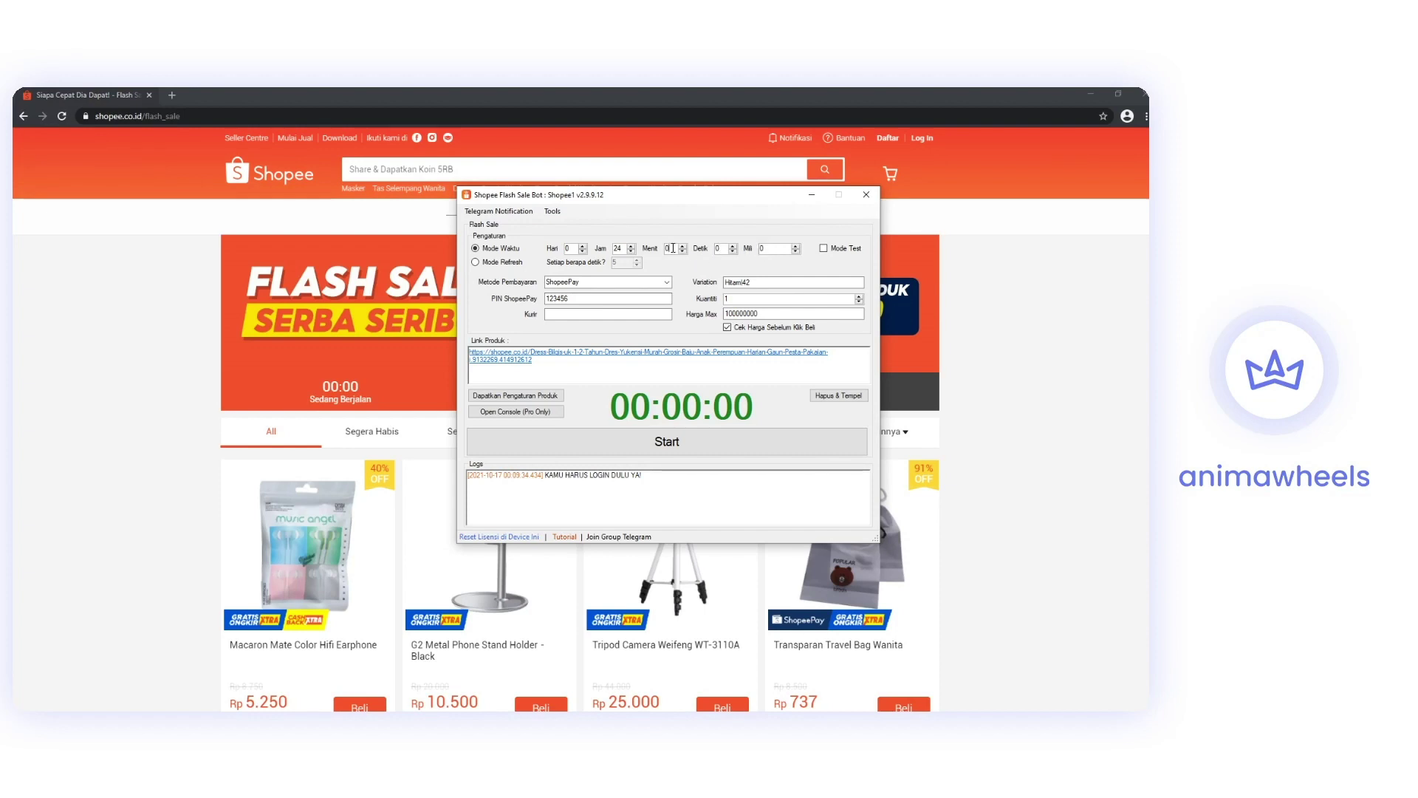
pyautogui.doubleClick(617, 249)
pyautogui.write('24')
pyautogui.click(785, 248)
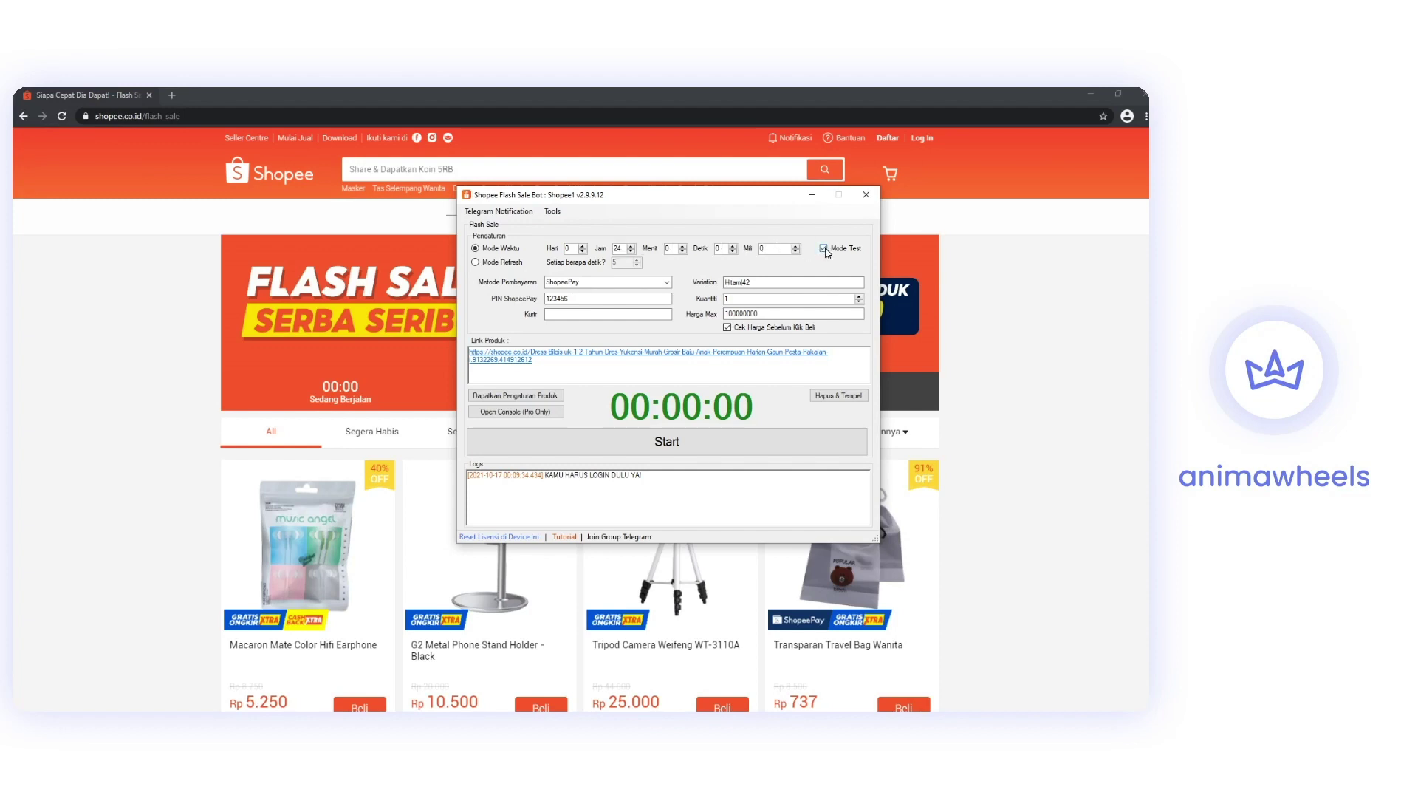